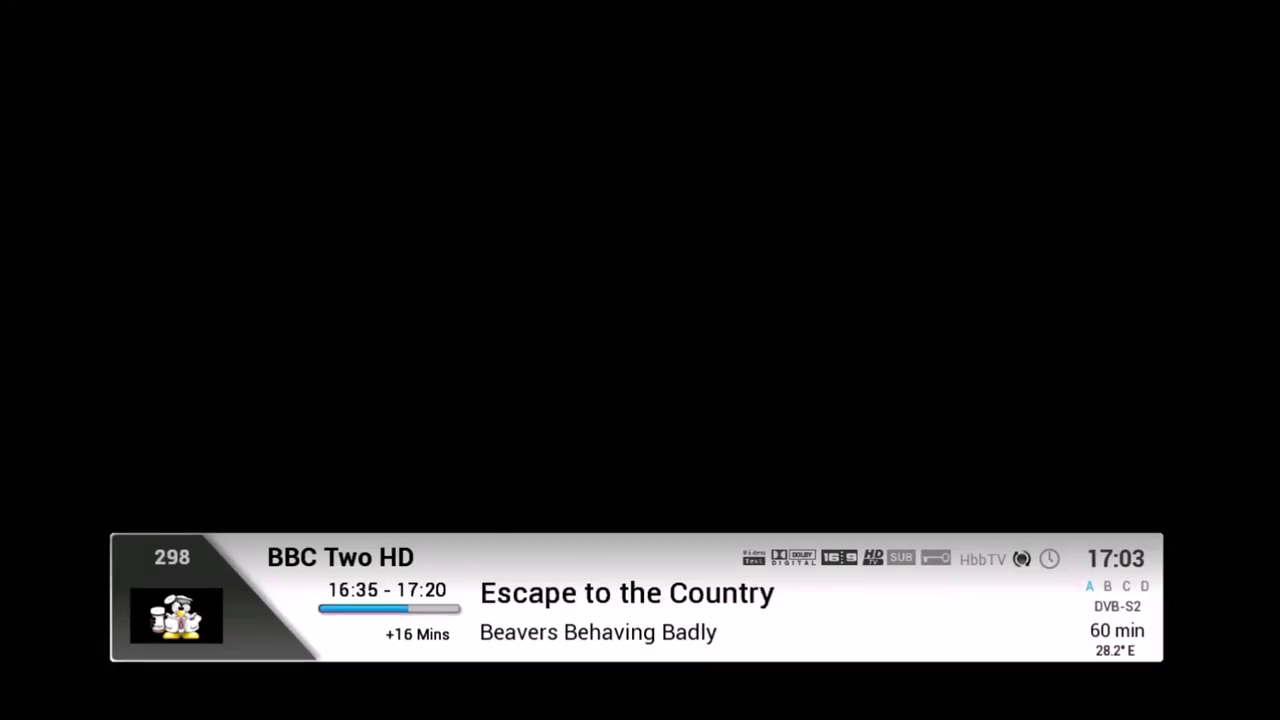
- Open the Display settings from the main menu via Setup > System
{"action": "key", "text": "Menu"}
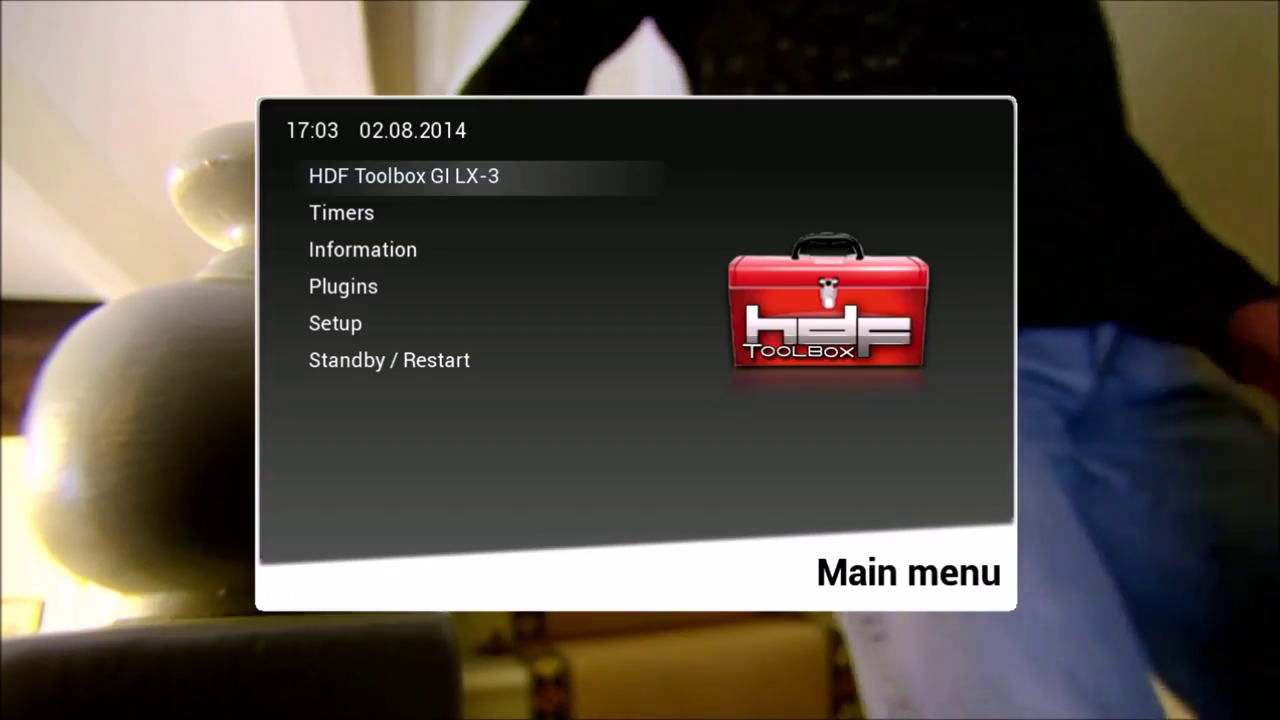
{"action": "key", "text": "Down"}
{"action": "key", "text": "Down"}
{"action": "key", "text": "Down"}
{"action": "key", "text": "Down"}
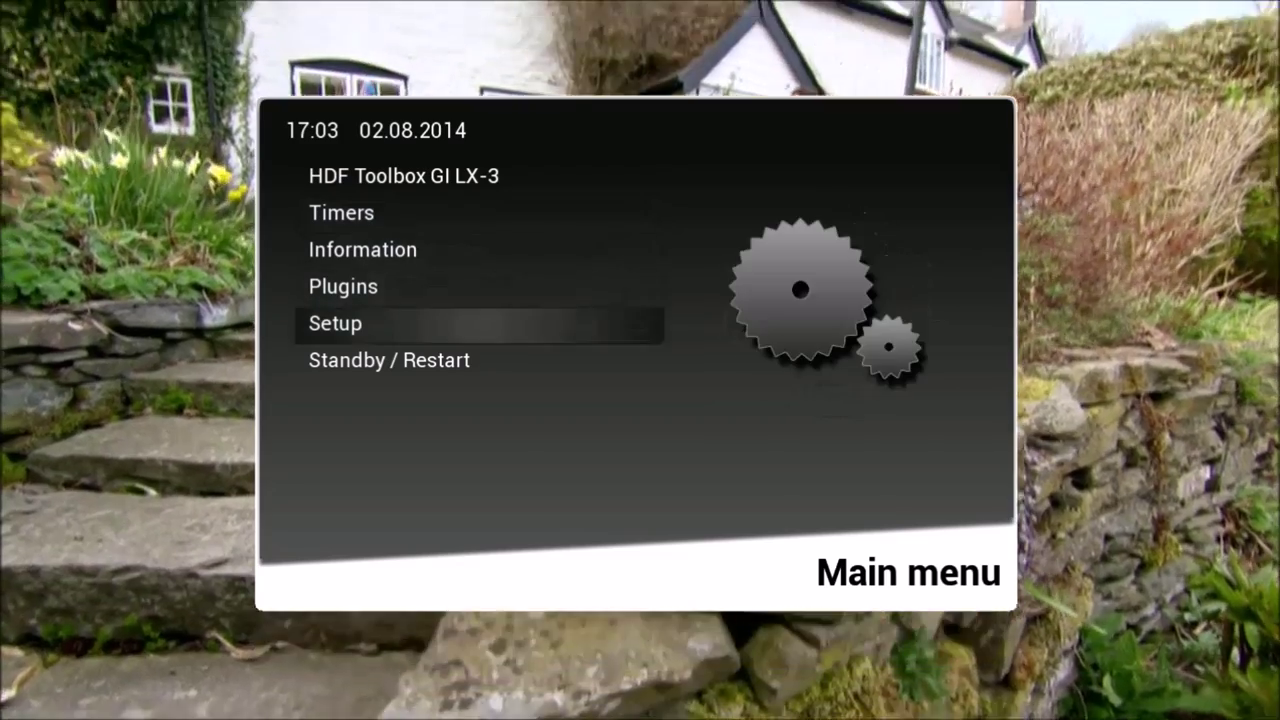
{"action": "key", "text": "Return"}
{"action": "key", "text": "Down"}
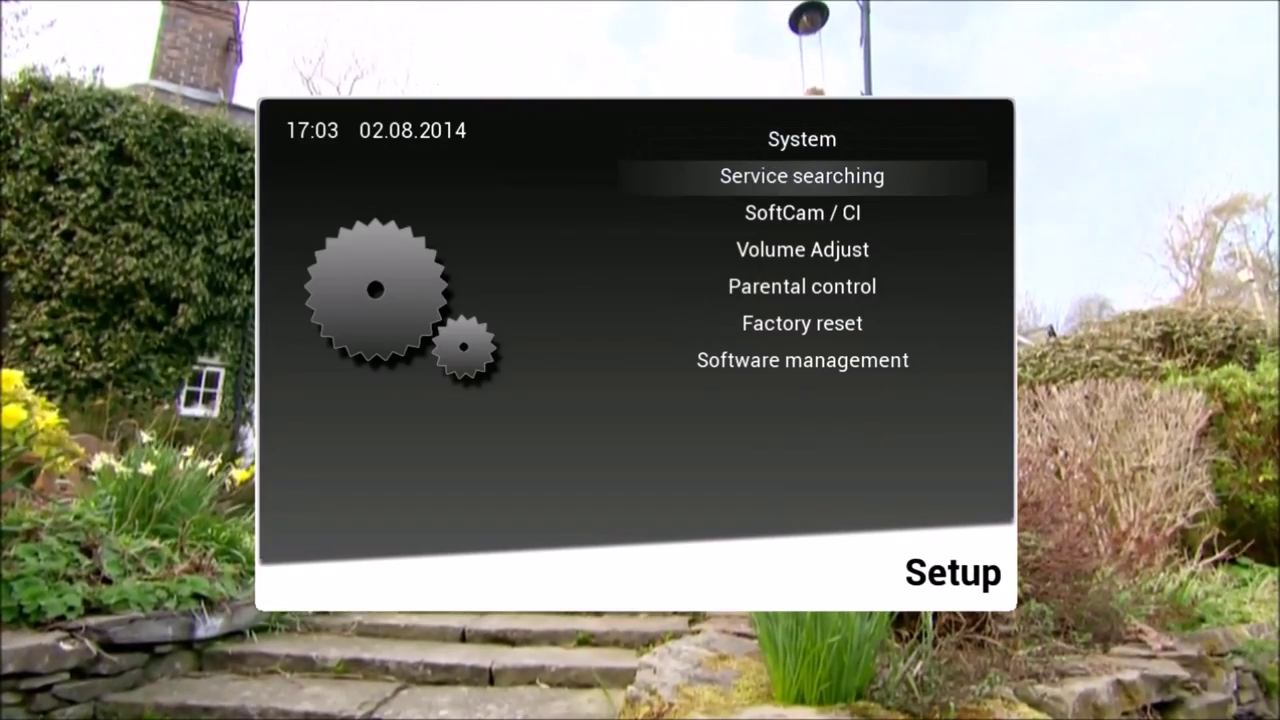
{"action": "key", "text": "Up"}
{"action": "key", "text": "Return"}
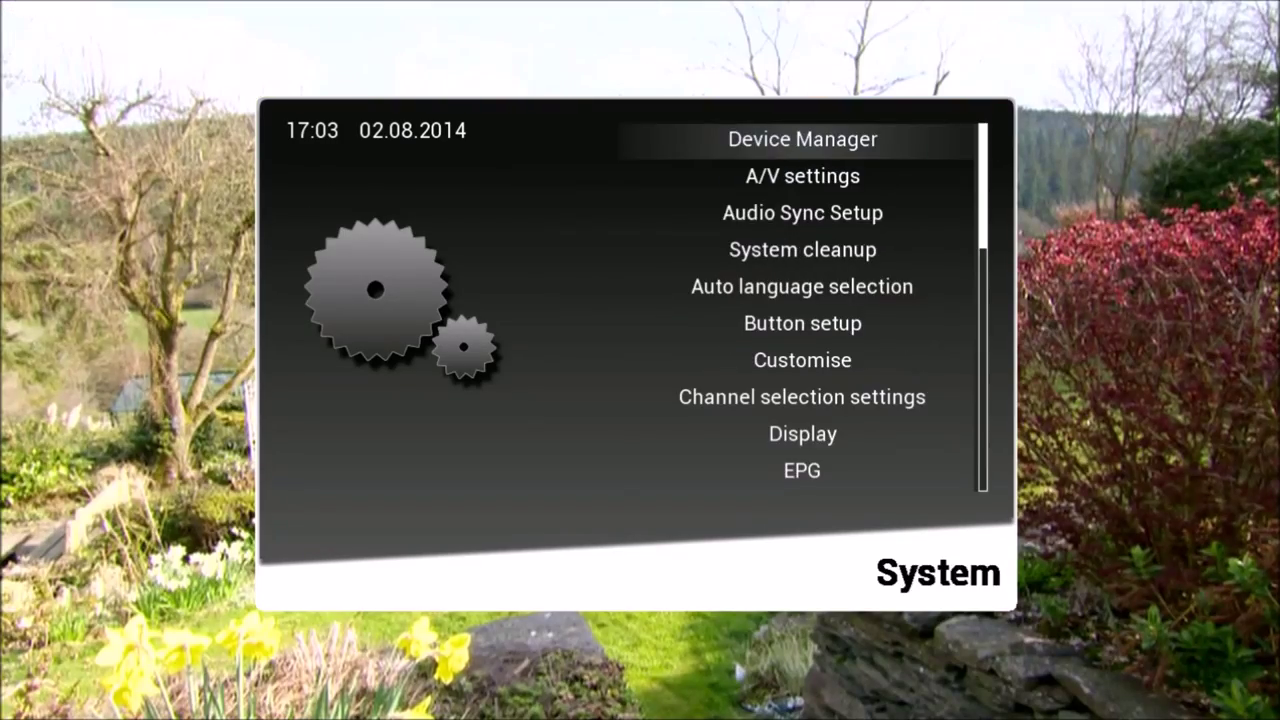
{"action": "key", "text": "Down"}
{"action": "key", "text": "Down"}
{"action": "key", "text": "Down"}
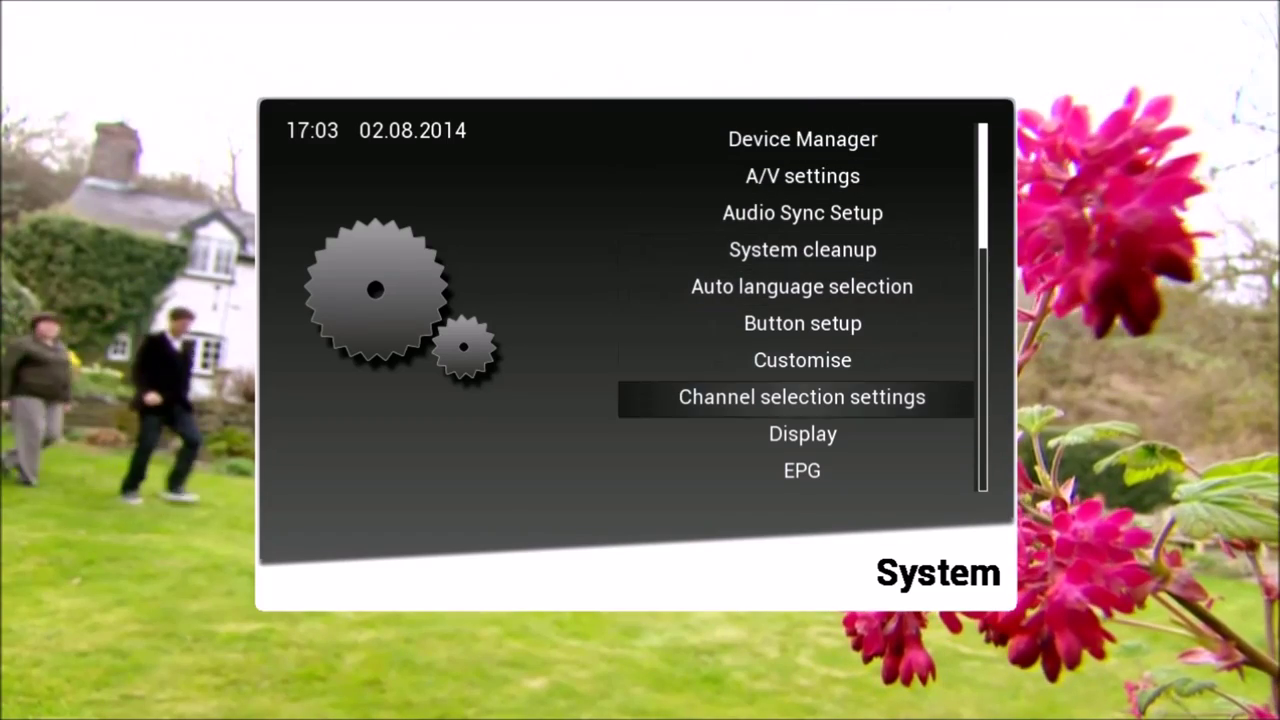
{"action": "key", "text": "Down"}
{"action": "key", "text": "Return"}
- In VFD Skin Selector, preview skin_display_01 through skin_display_04_msn1 and close without applying any
{"action": "key", "text": "Down"}
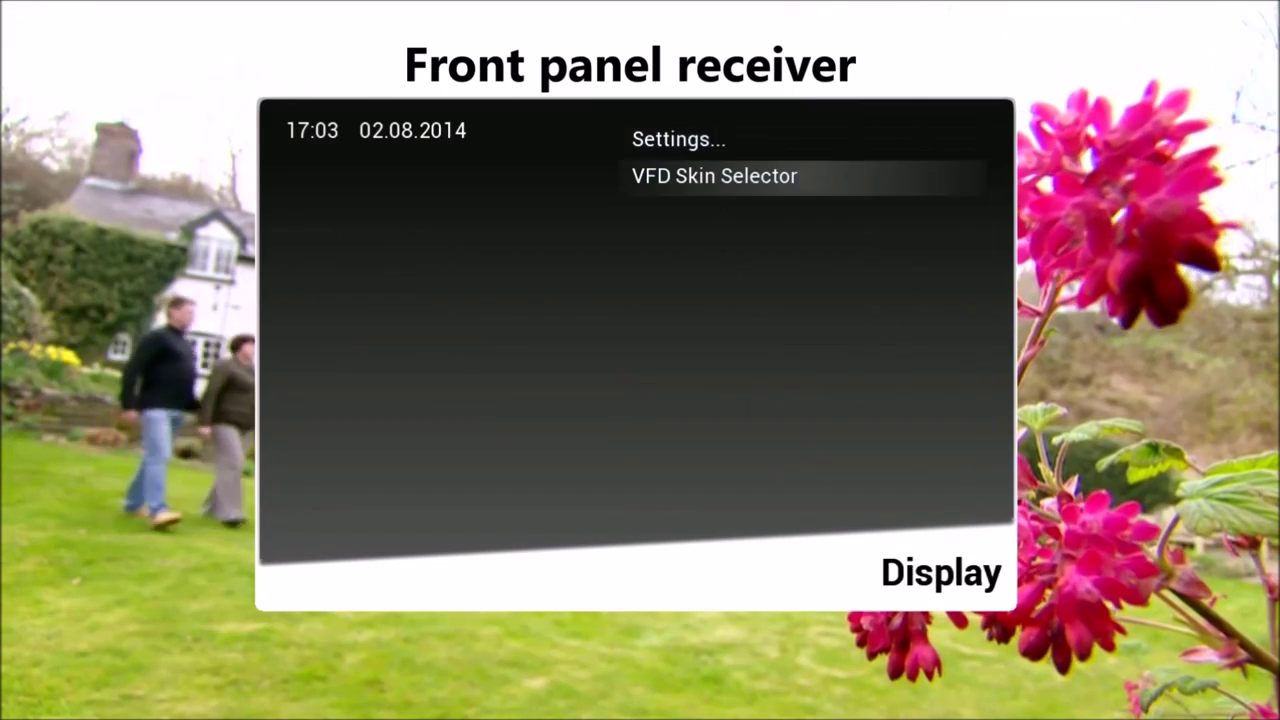
{"action": "key", "text": "Return"}
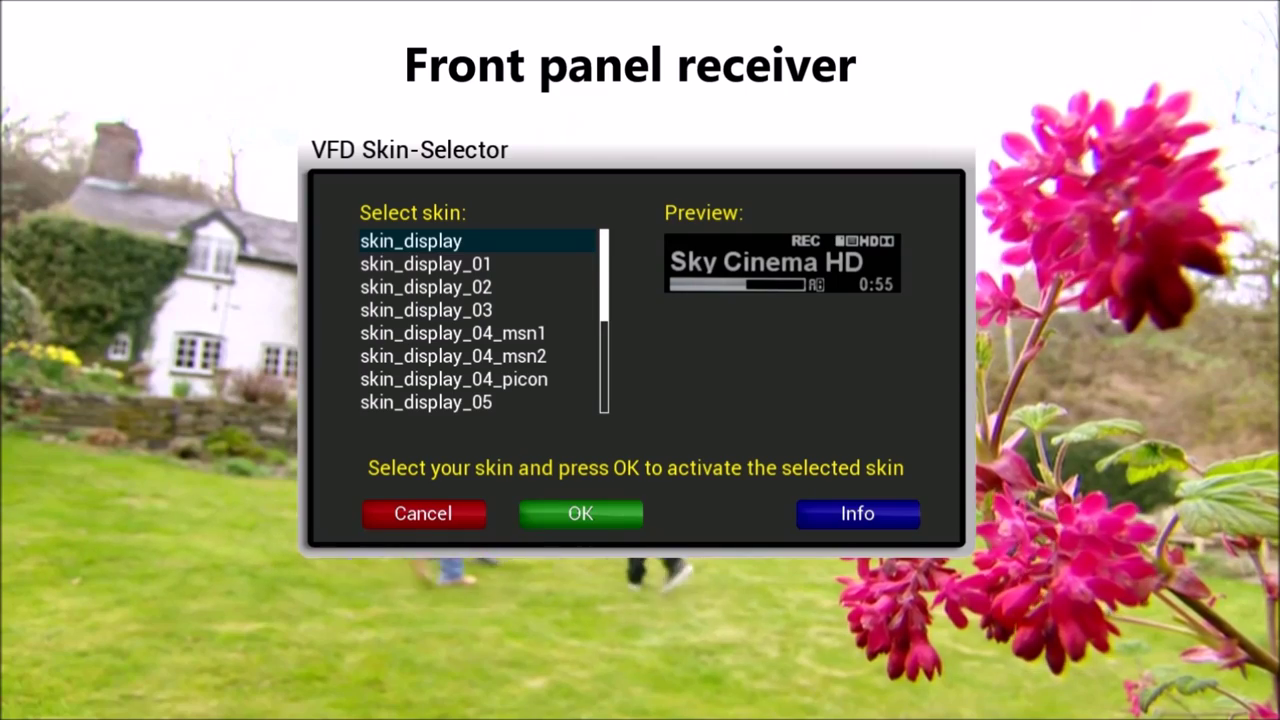
{"action": "key", "text": "Down"}
{"action": "key", "text": "Down"}
{"action": "key", "text": "Down"}
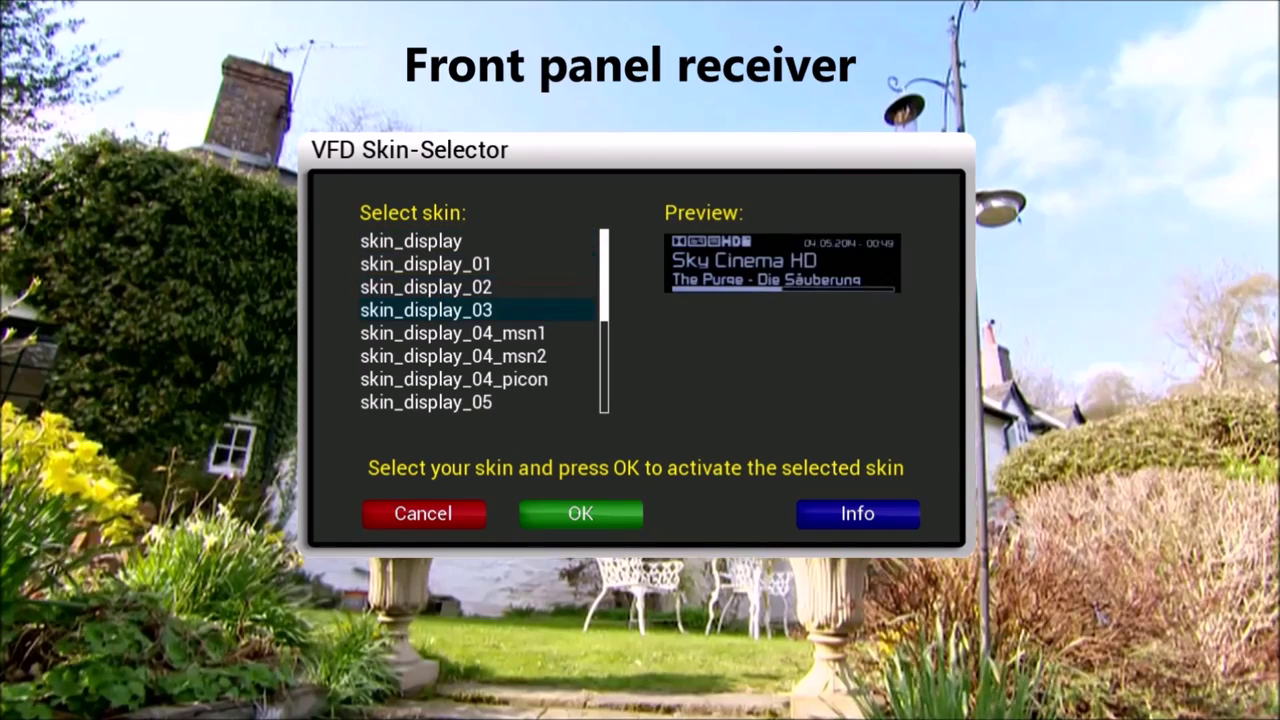
{"action": "key", "text": "Down"}
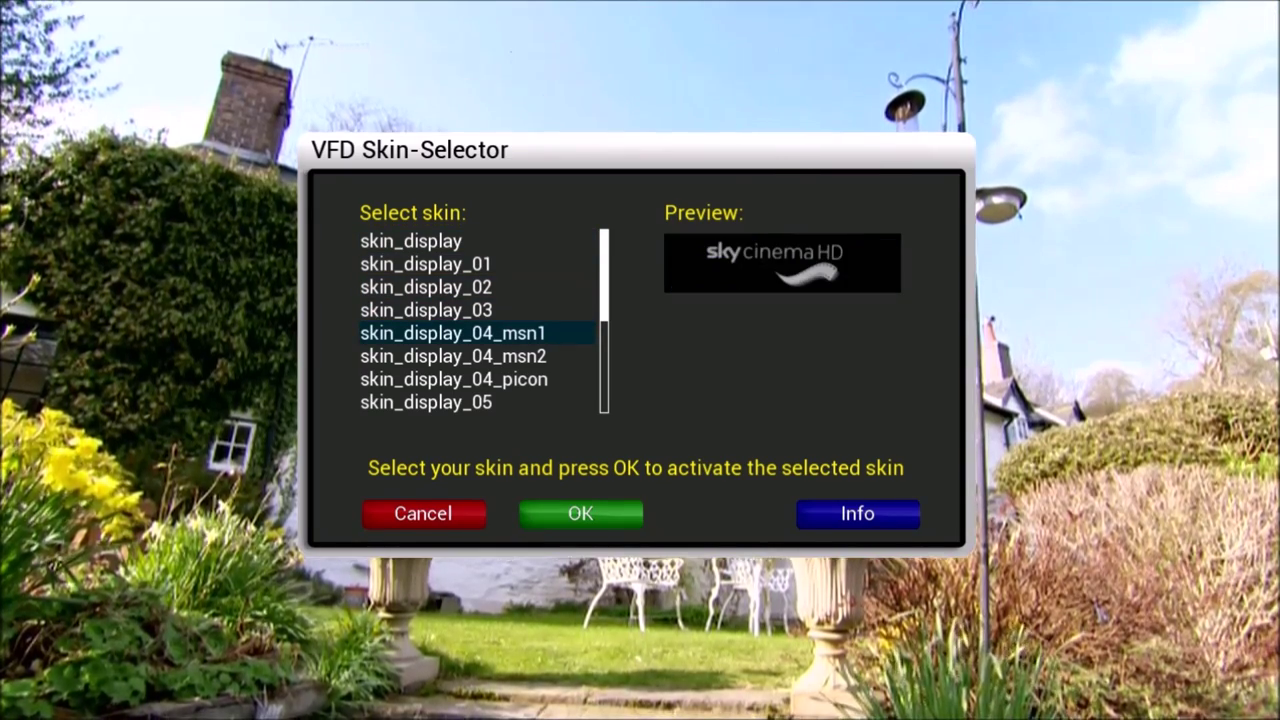
{"action": "key", "text": "Down"}
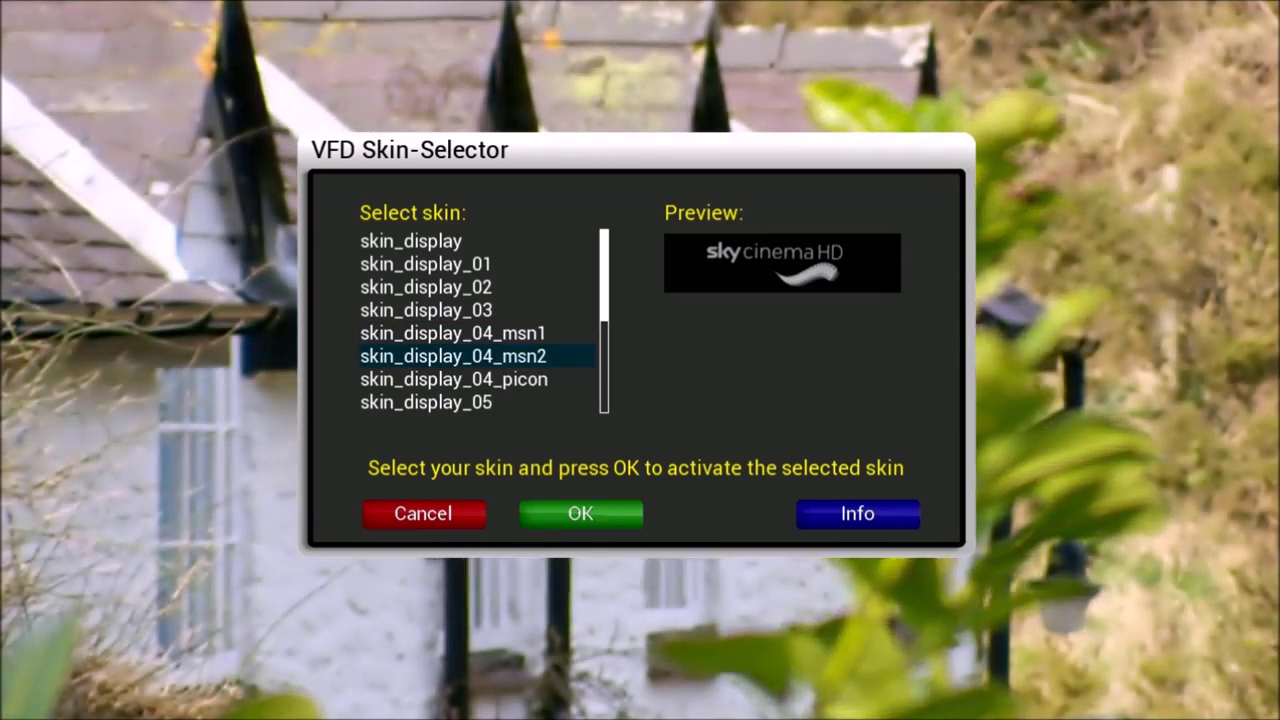
{"action": "key", "text": "Return"}
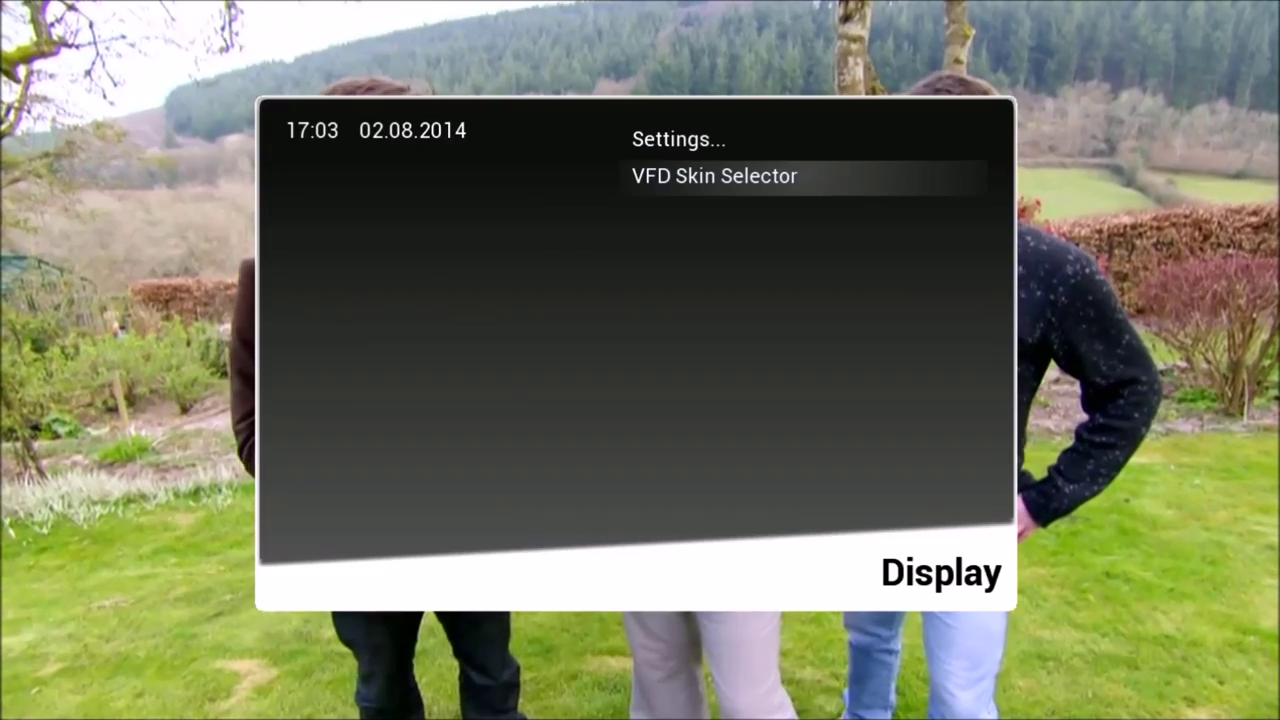
- Go back to System settings and open User interface > Position setup
{"action": "key", "text": "Escape"}
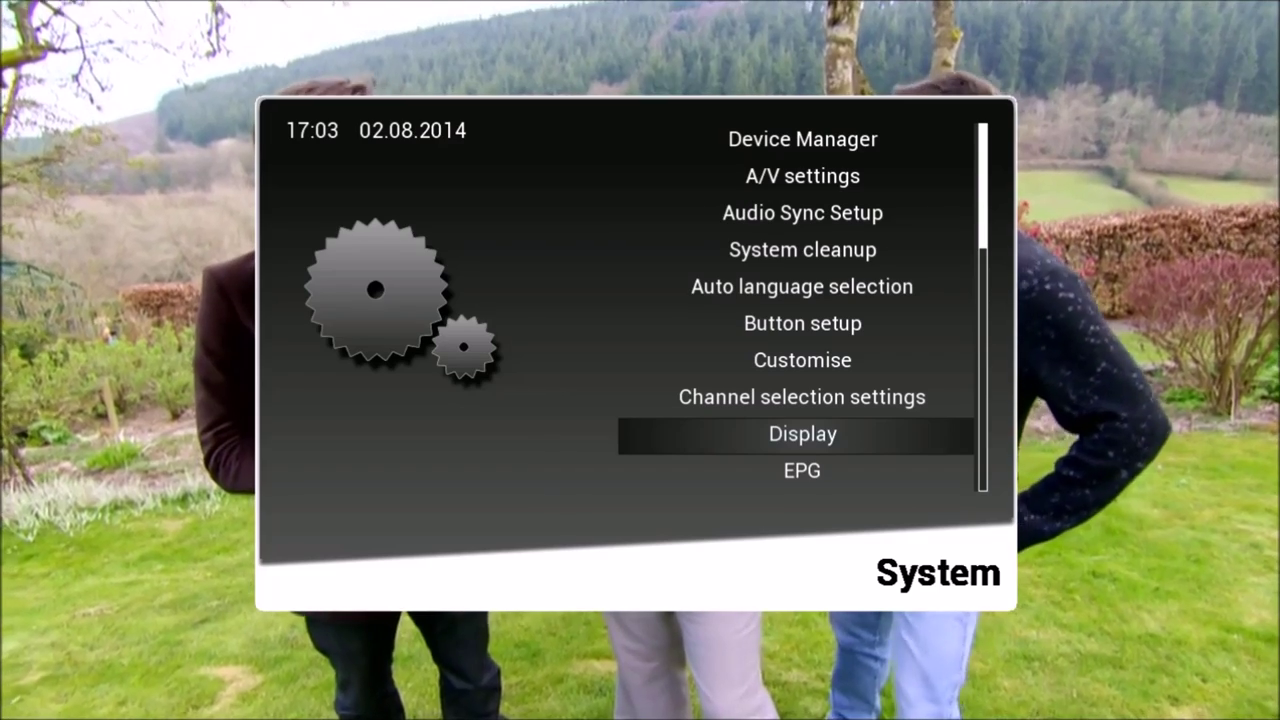
{"action": "key", "text": "Down"}
{"action": "key", "text": "Down"}
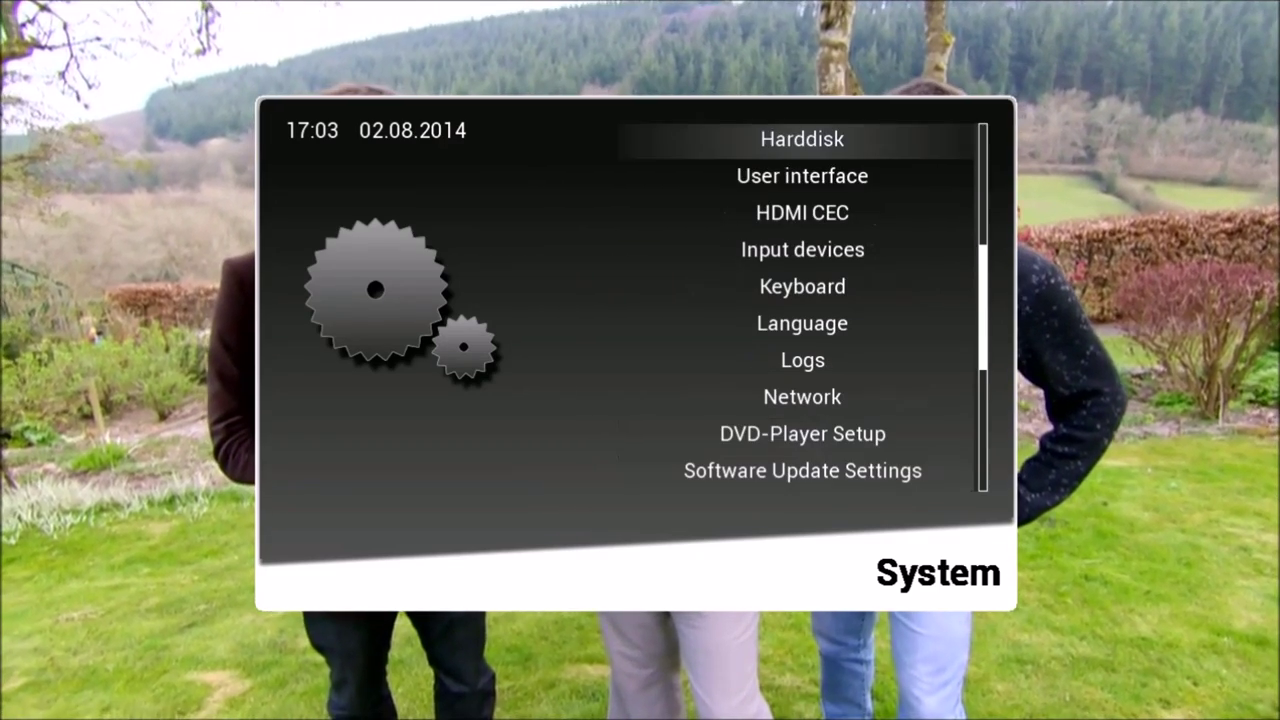
{"action": "key", "text": "Down"}
{"action": "key", "text": "Return"}
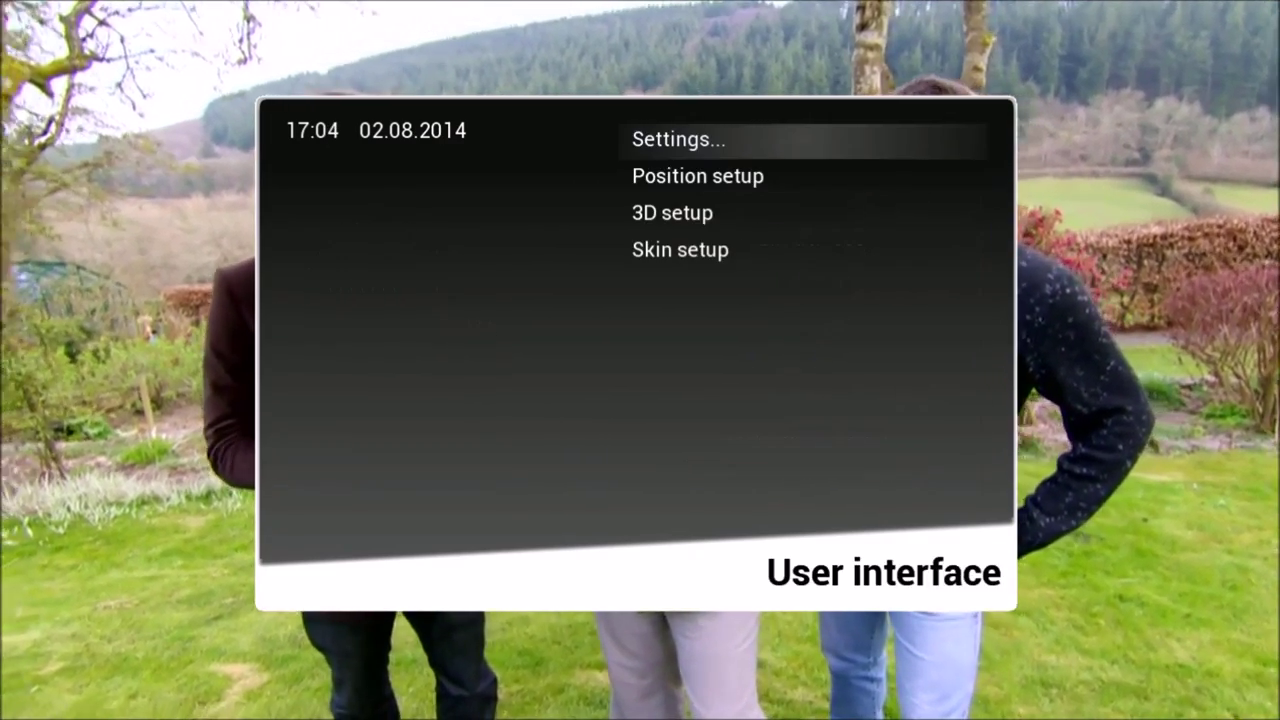
{"action": "key", "text": "Down"}
{"action": "key", "text": "Return"}
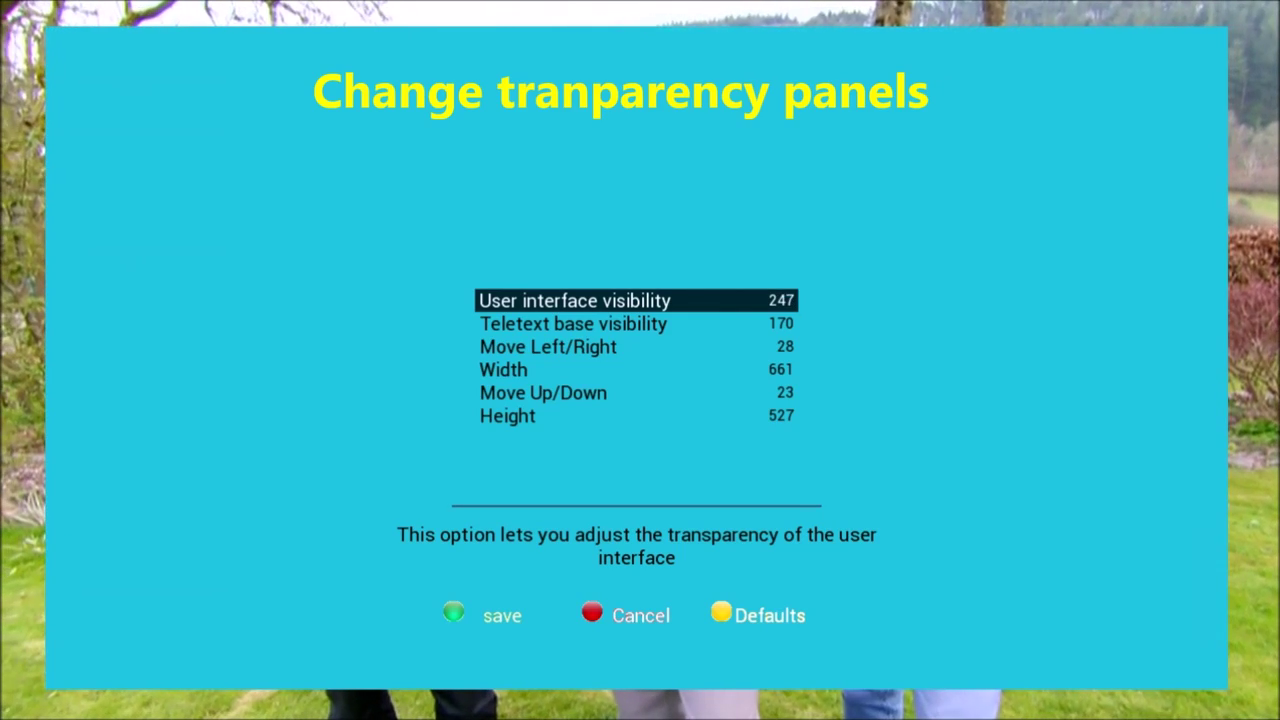
- Lower User interface visibility from 247 to 200, set Move Left/Right to 30, and leave
{"action": "key", "text": "Left"}
{"action": "key", "text": "Left"}
{"action": "key", "text": "Left"}
{"action": "key", "text": "Left"}
{"action": "key", "text": "Left"}
{"action": "key", "text": "Left"}
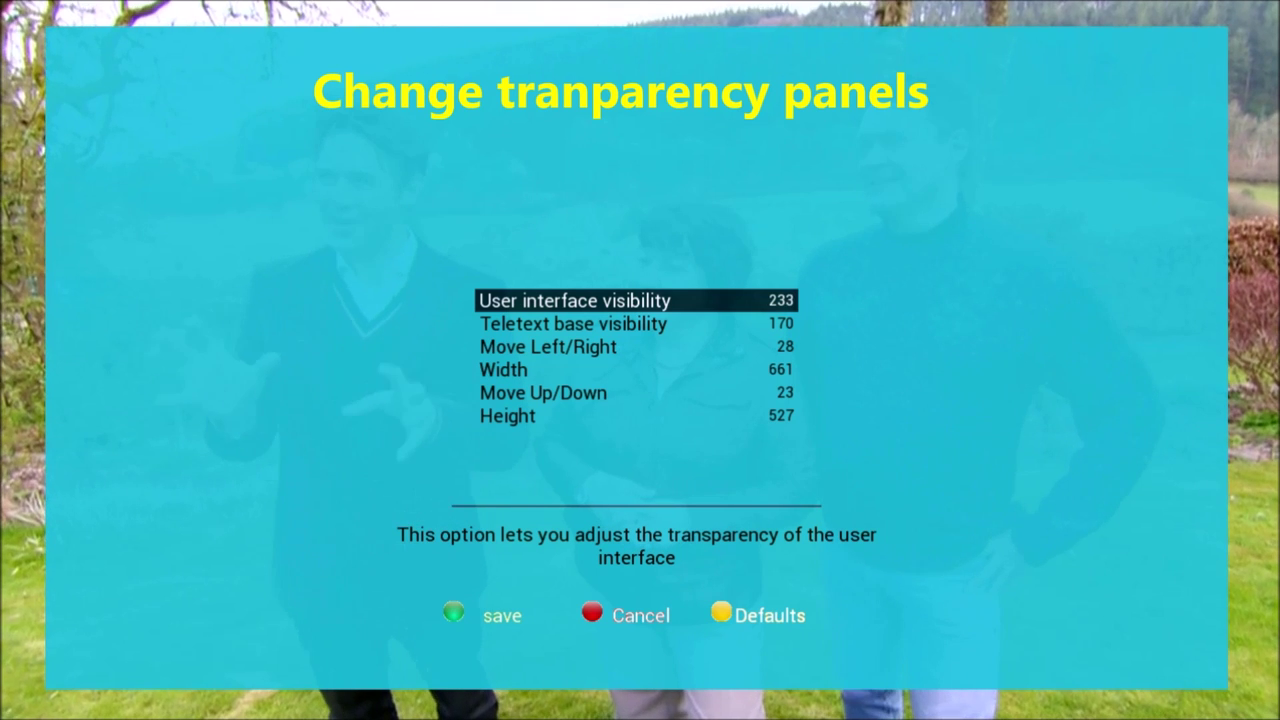
{"action": "key", "text": "Left"}
{"action": "key", "text": "Left"}
{"action": "key", "text": "Left"}
{"action": "key", "text": "Left"}
{"action": "key", "text": "Left"}
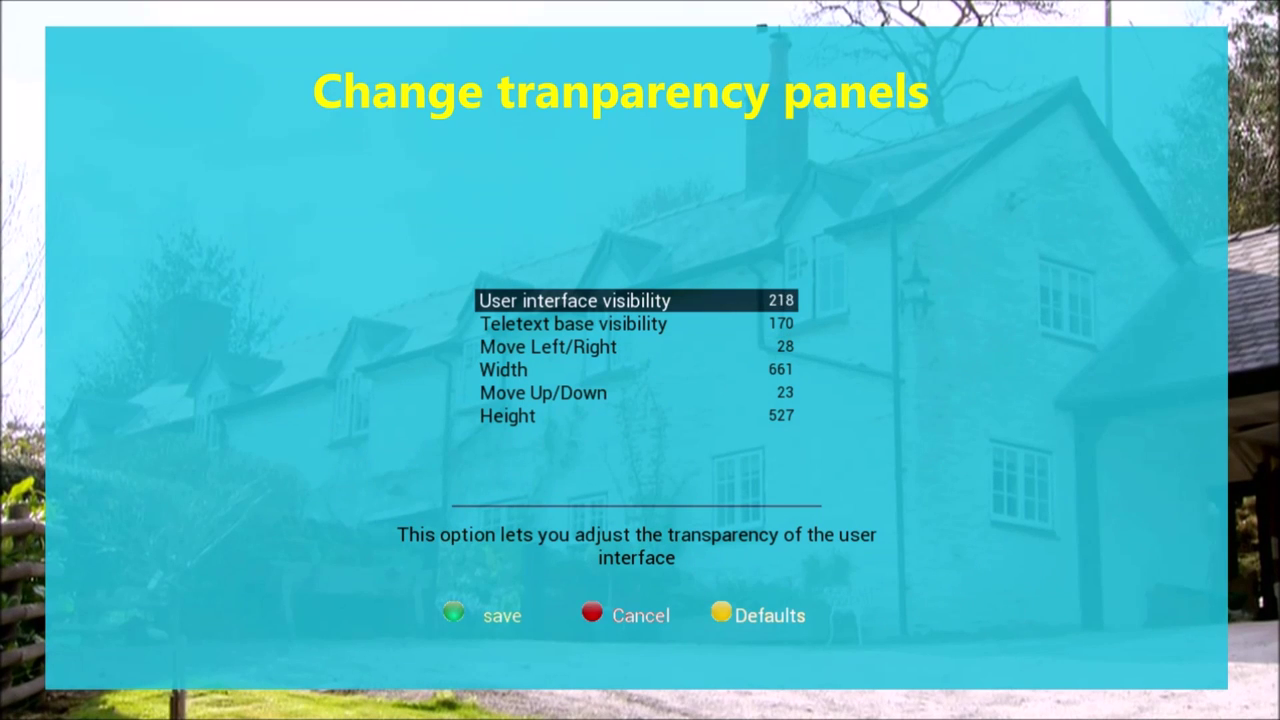
{"action": "key", "text": "Left"}
{"action": "key", "text": "Left"}
{"action": "key", "text": "Left"}
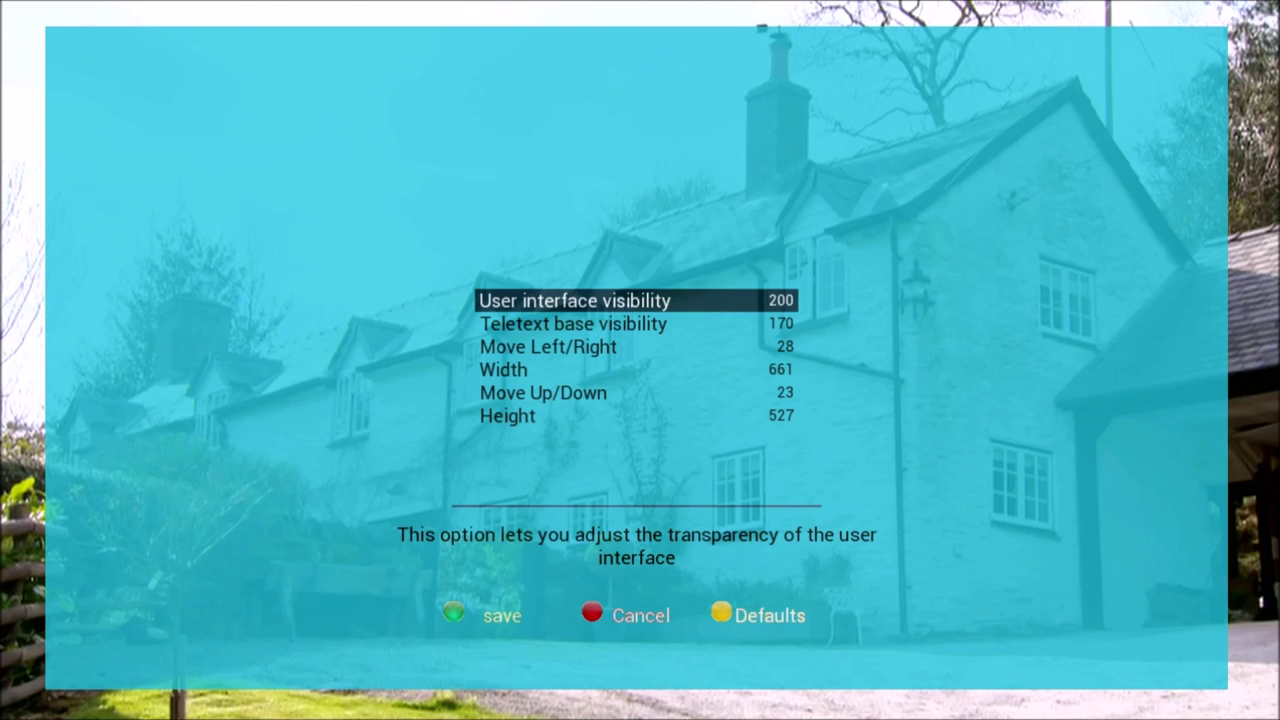
{"action": "key", "text": "Down"}
{"action": "key", "text": "Down"}
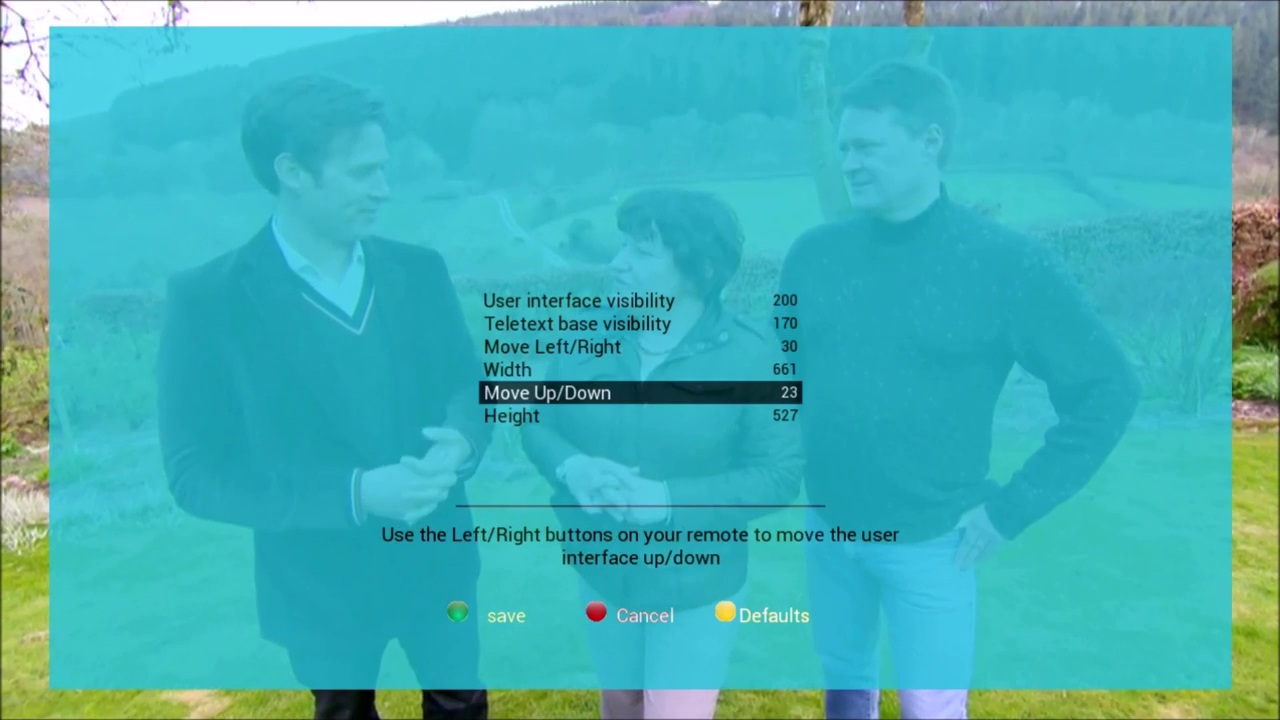
{"action": "key", "text": "Down"}
{"action": "key", "text": "Up"}
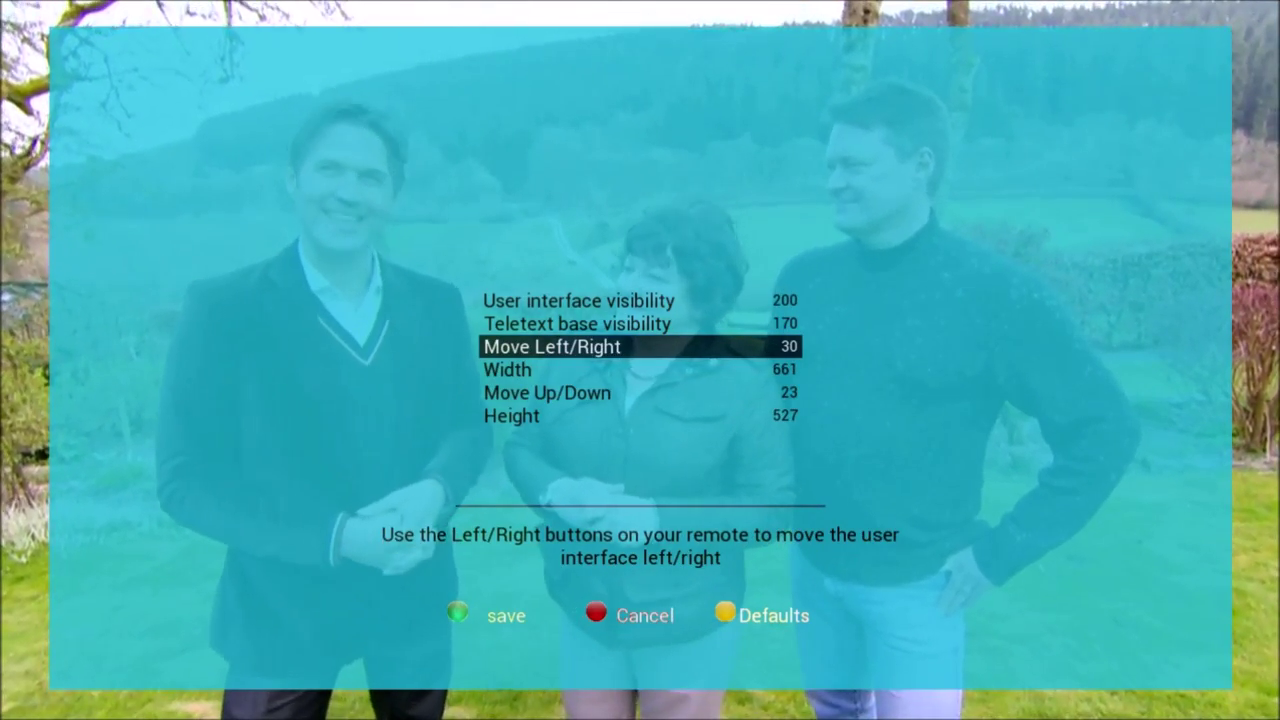
{"action": "key", "text": "Escape"}
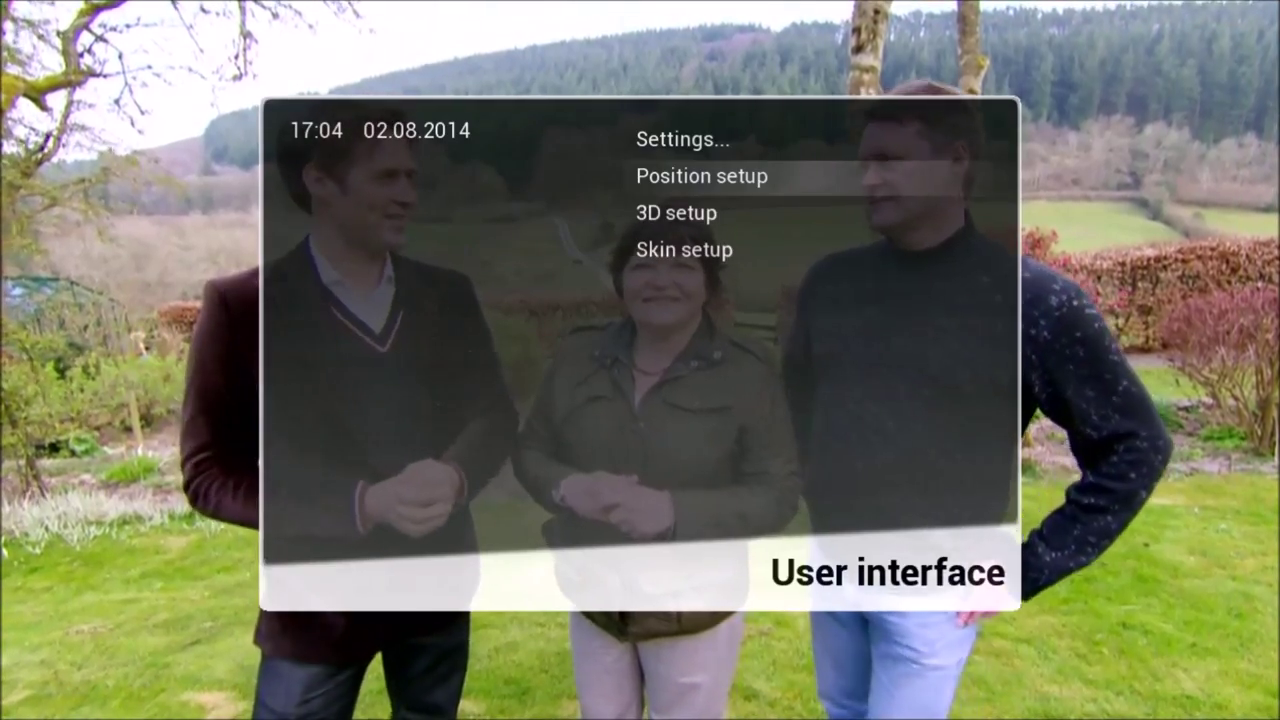
- Exit the menus and tune from BBC Two HD to BBC Four HD in the channel list
{"action": "key", "text": "Escape"}
{"action": "key", "text": "Escape"}
{"action": "key", "text": "Escape"}
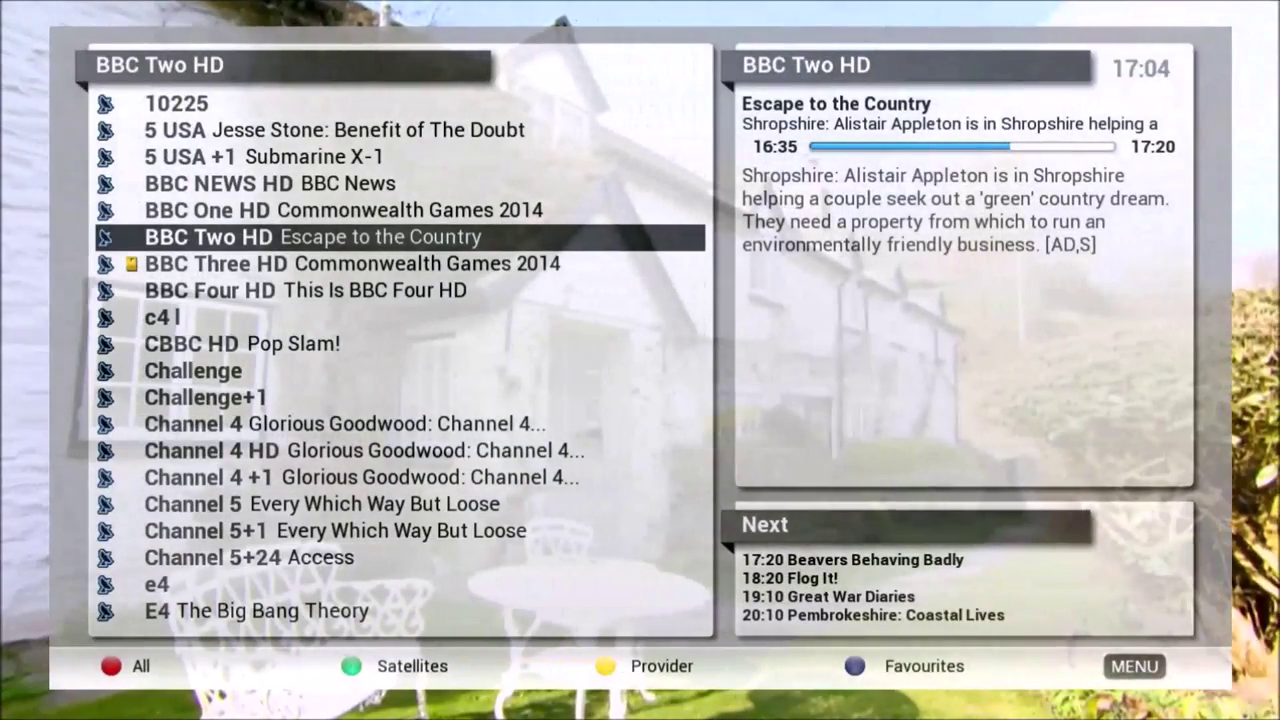
{"action": "key", "text": "Down"}
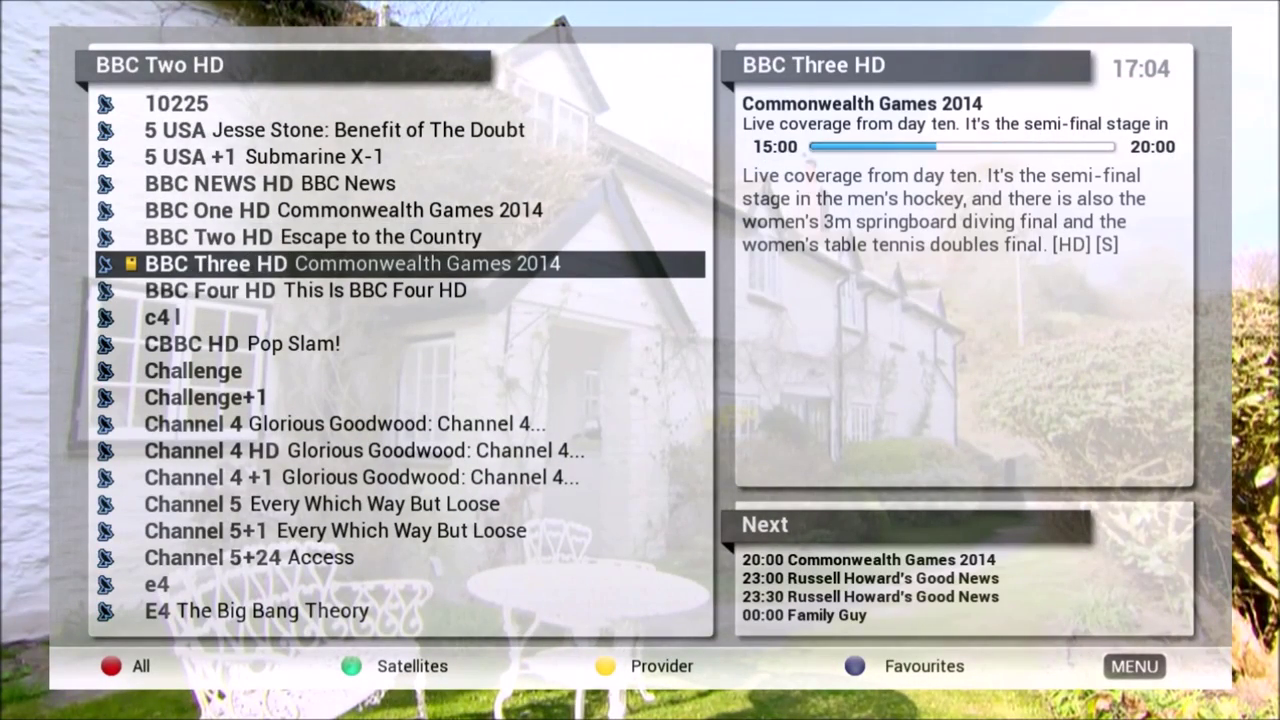
{"action": "key", "text": "Down"}
{"action": "key", "text": "Return"}
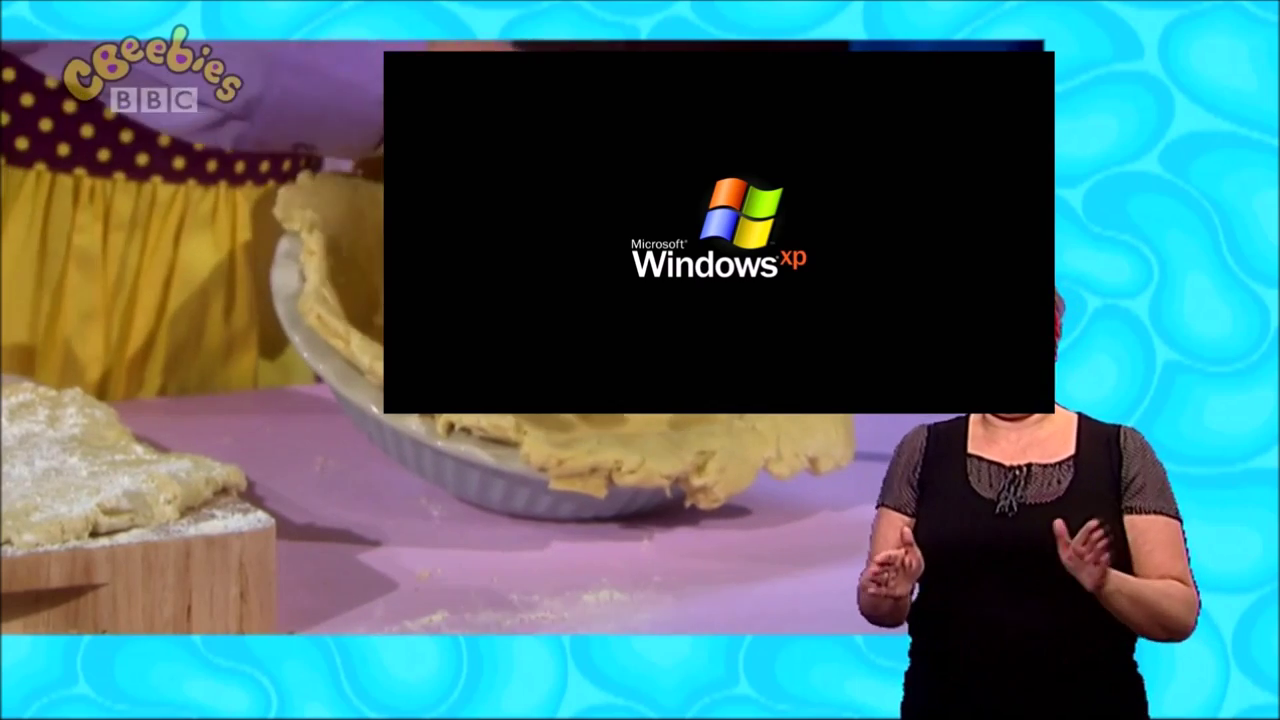
- Start Setup Picture in Picture from the Extensions list
{"action": "key", "text": "F4"}
{"action": "key", "text": "Down"}
{"action": "key", "text": "Down"}
{"action": "key", "text": "Down"}
{"action": "key", "text": "Down"}
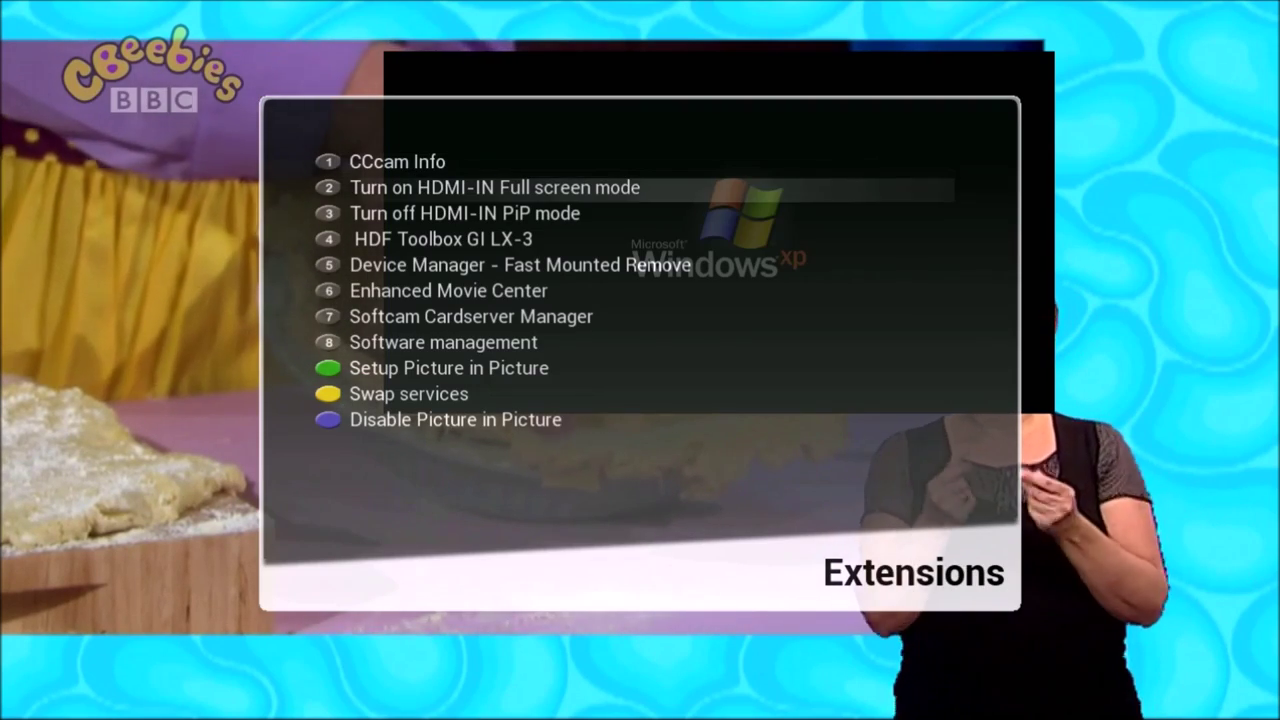
{"action": "key", "text": "Down"}
{"action": "key", "text": "Down"}
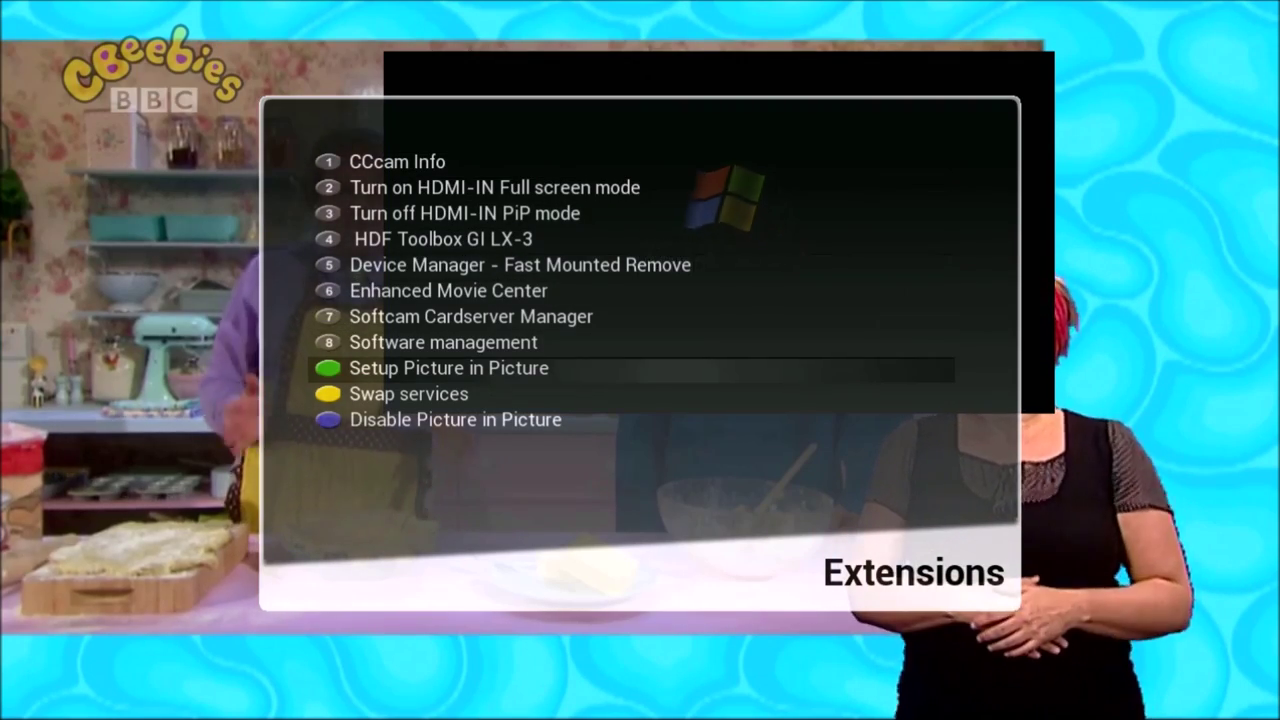
{"action": "key", "text": "Return"}
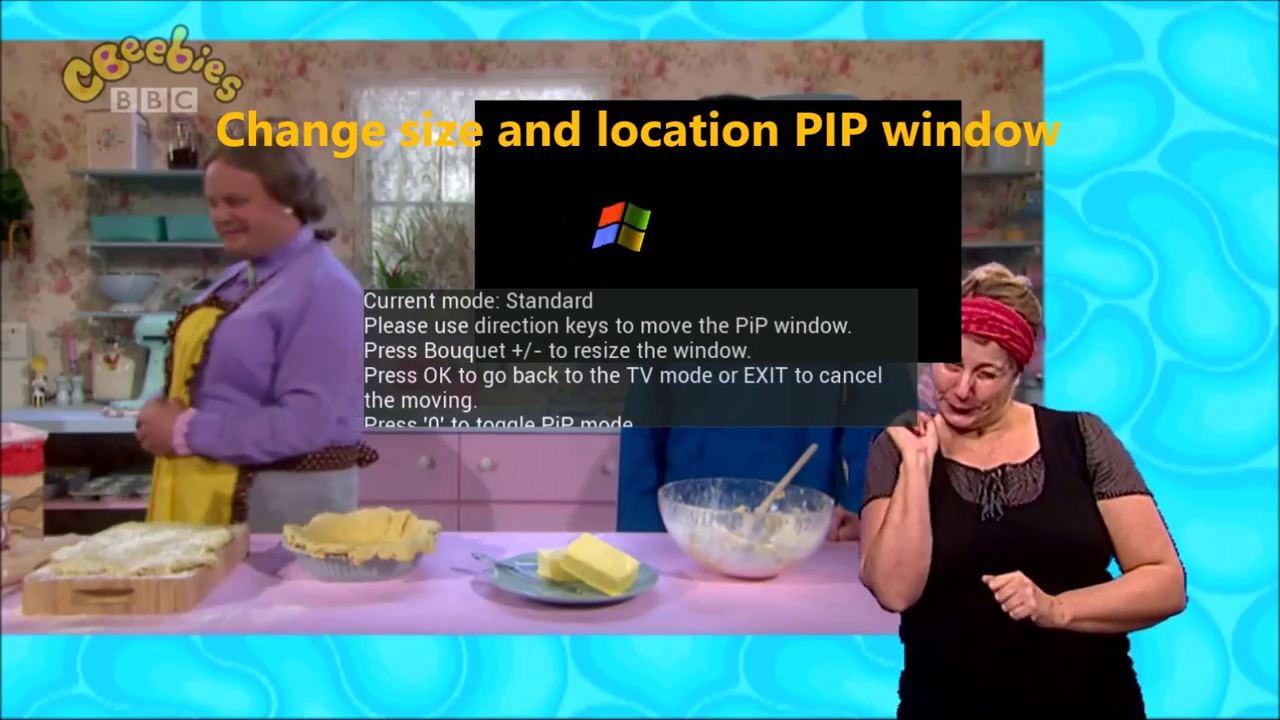
{"action": "key", "text": "minus"}
- Shrink the picture-in-picture window and move it into the top-right corner
{"action": "key", "text": "Right"}
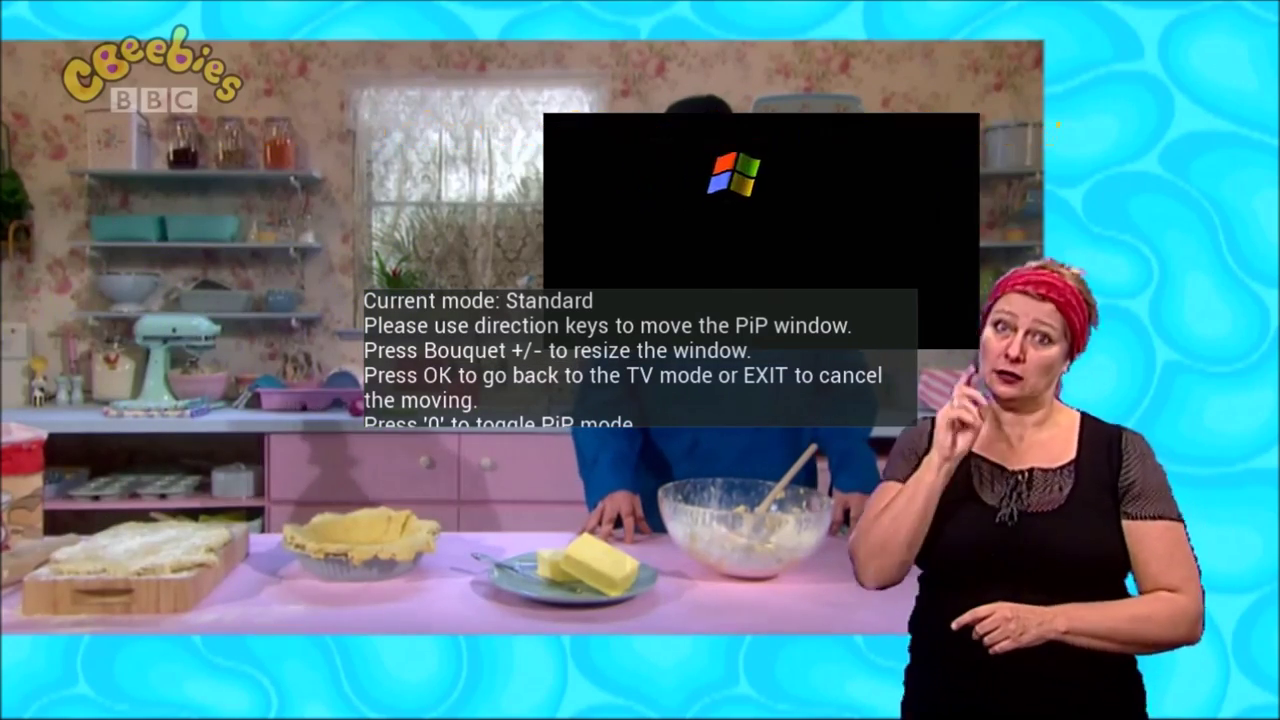
{"action": "key", "text": "Right"}
{"action": "key", "text": "Right"}
{"action": "key", "text": "Right"}
{"action": "key", "text": "Right"}
{"action": "key", "text": "Right"}
{"action": "key", "text": "Right"}
{"action": "key", "text": "Up"}
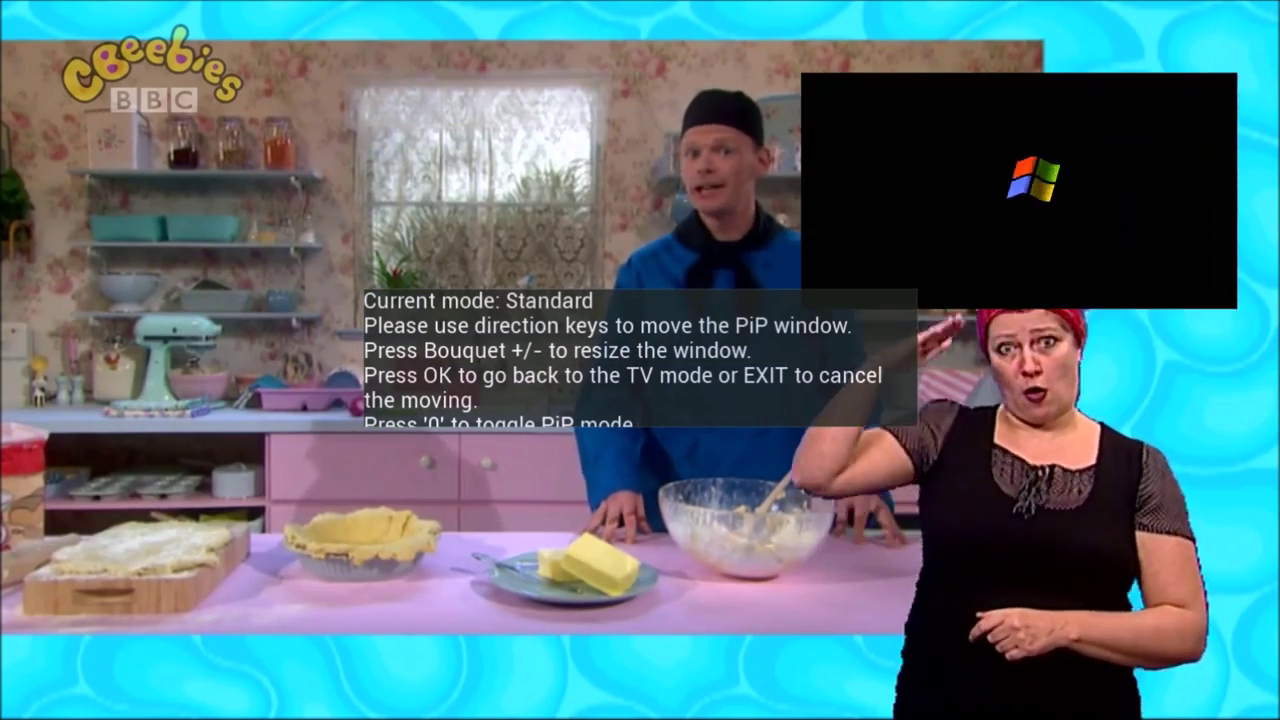
{"action": "key", "text": "Up"}
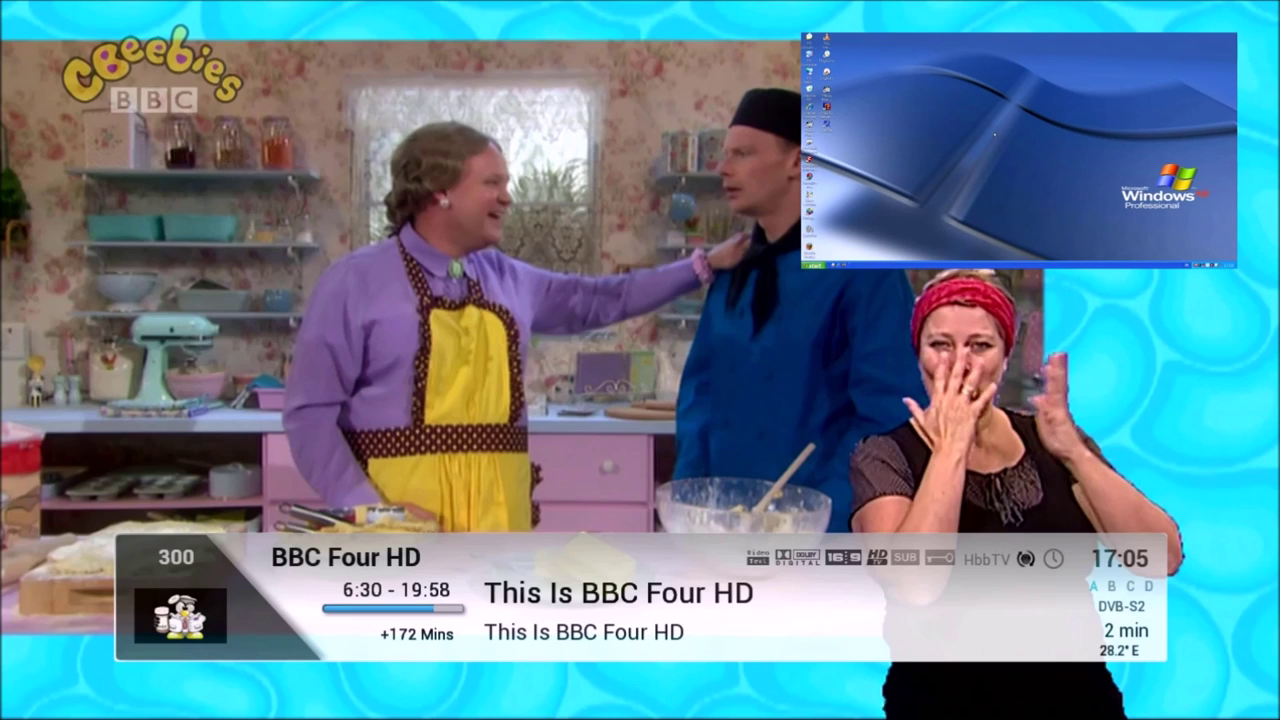
- View programme info for BBC Three HD and CBBC HD in the channel list, then reach the Main menu
{"action": "key", "text": "Return"}
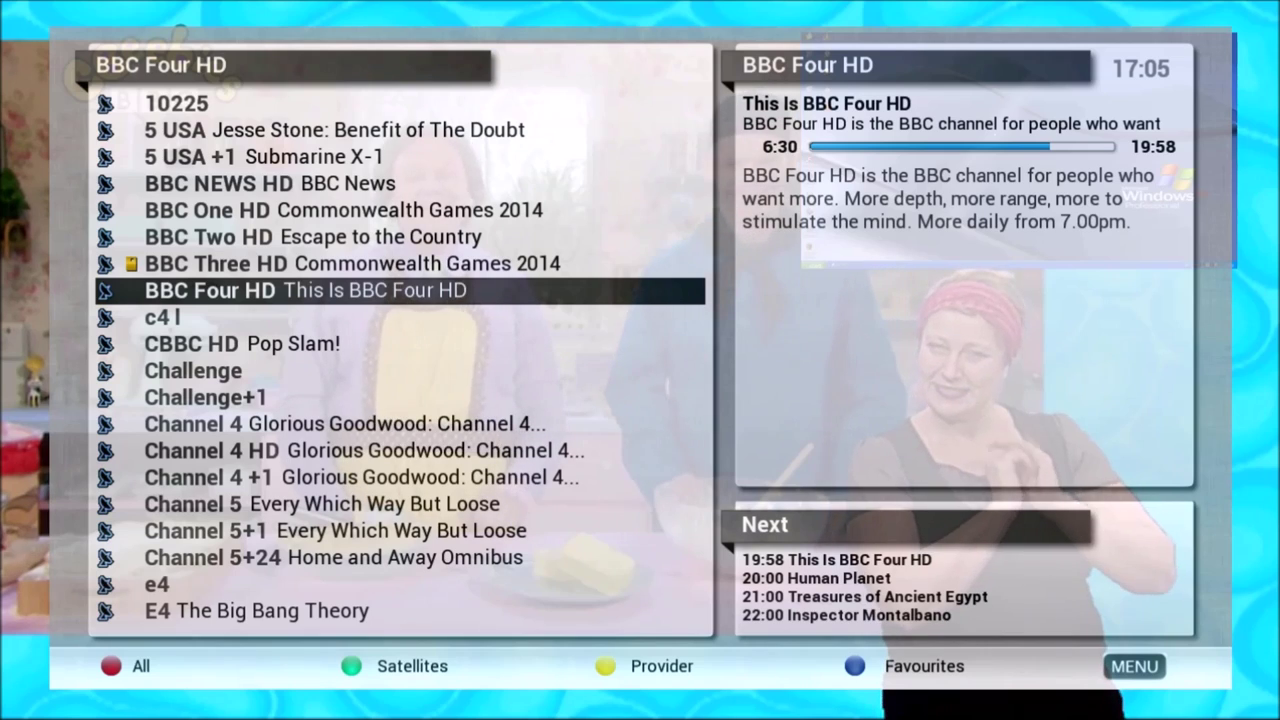
{"action": "key", "text": "Up"}
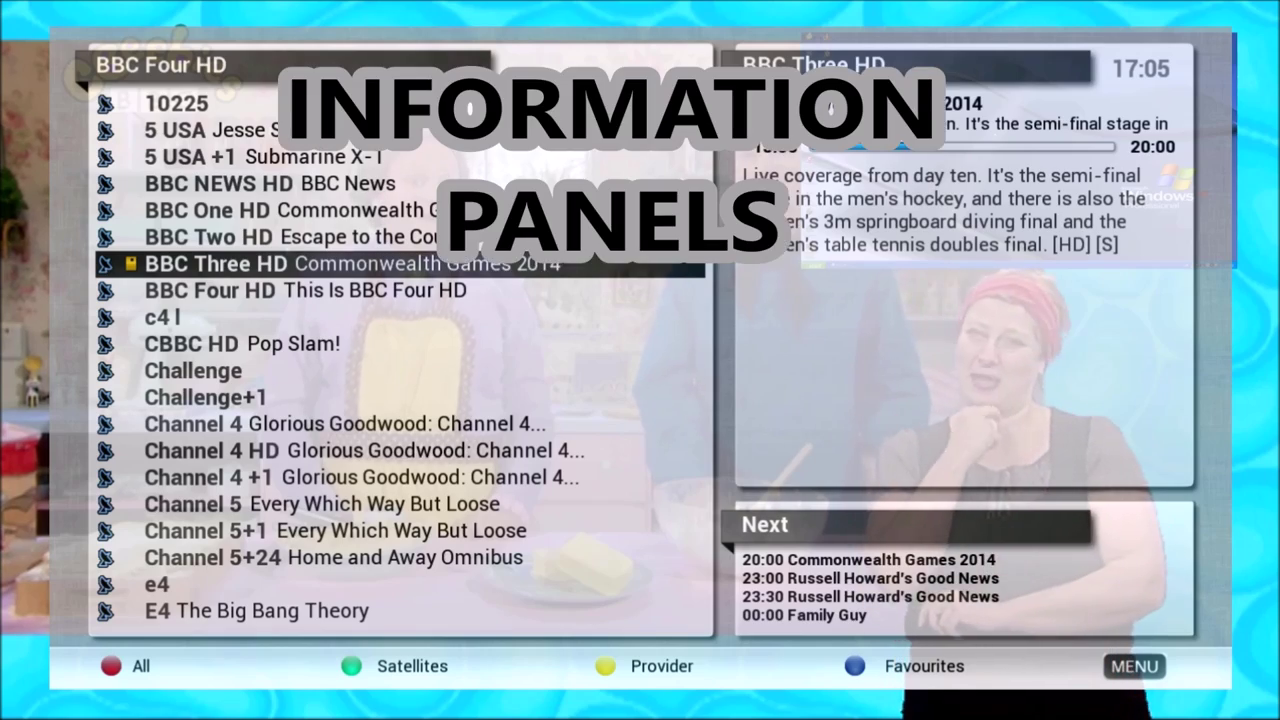
{"action": "key", "text": "Down"}
{"action": "key", "text": "Down"}
{"action": "key", "text": "Down"}
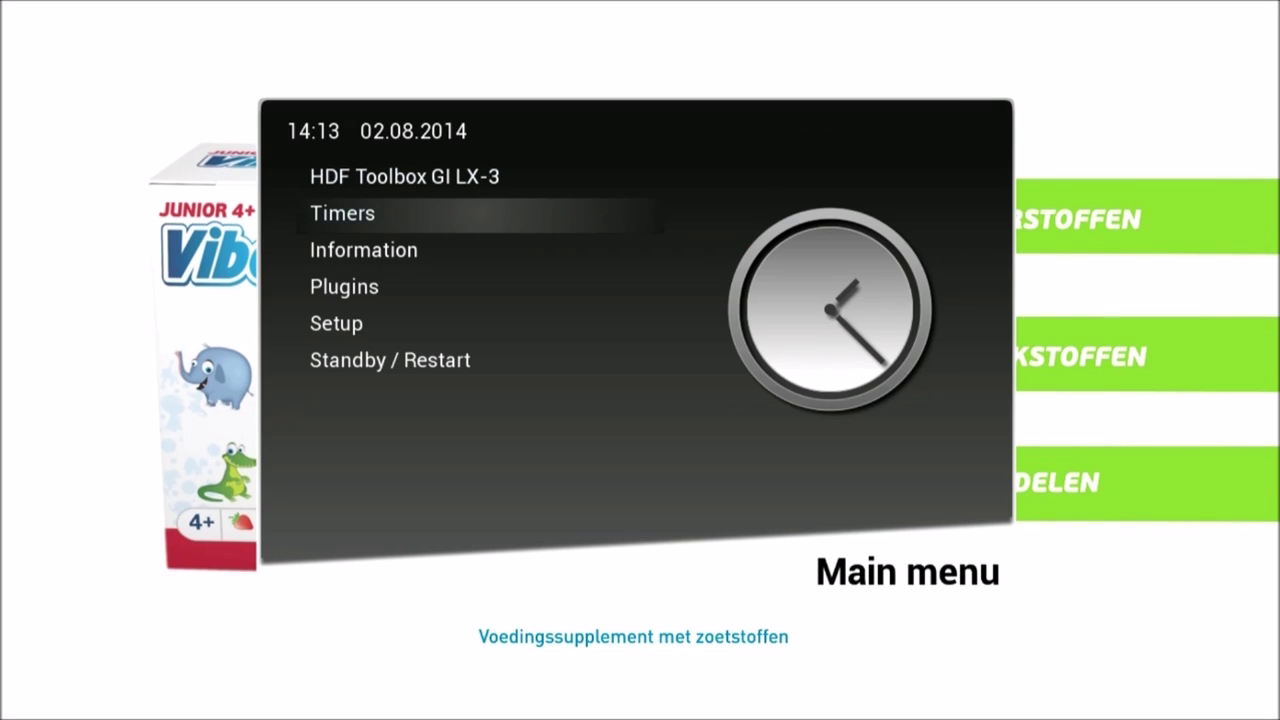
{"action": "key", "text": "Down"}
- Under Information, view the OpenHDF About screen and then the device information
{"action": "key", "text": "Return"}
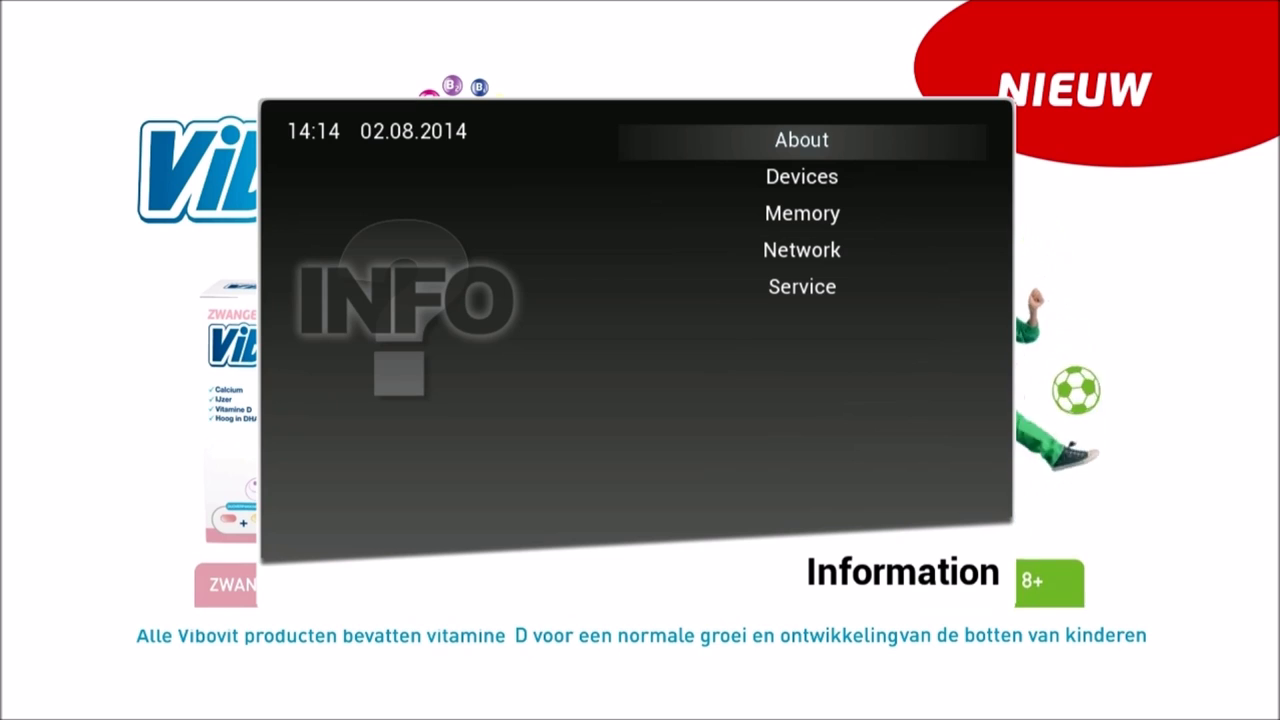
{"action": "key", "text": "Return"}
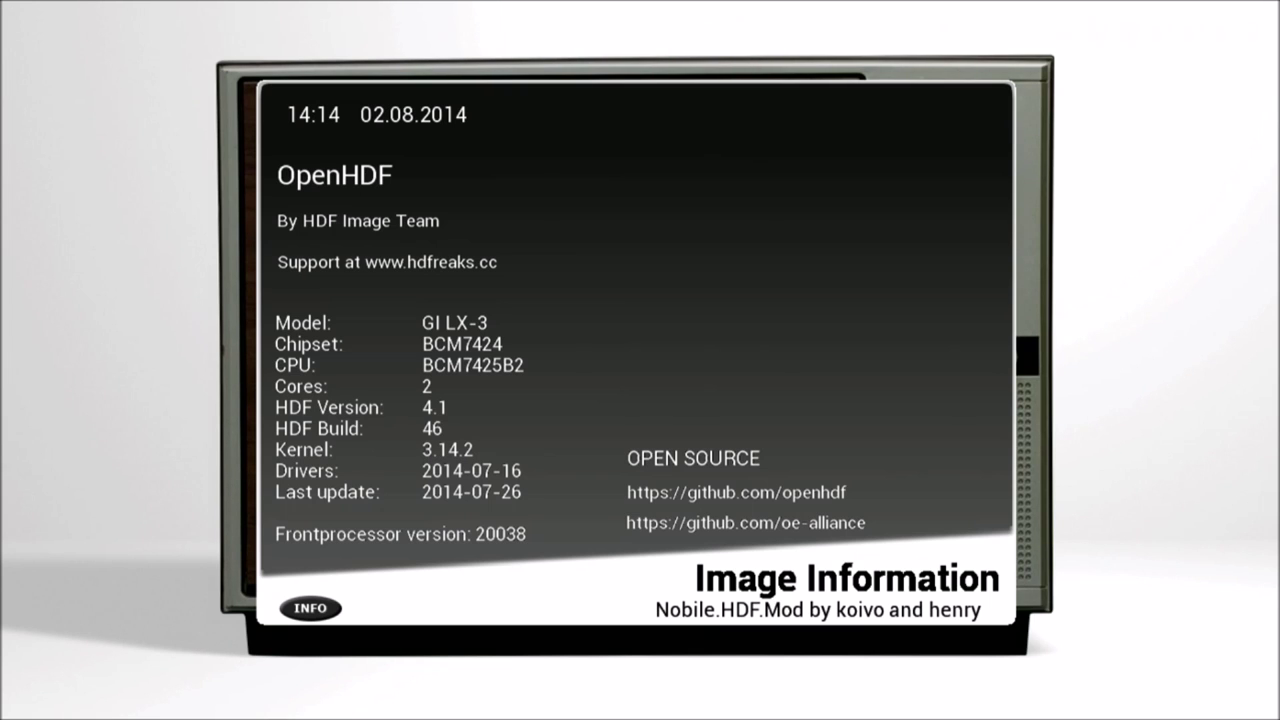
{"action": "key", "text": "Escape"}
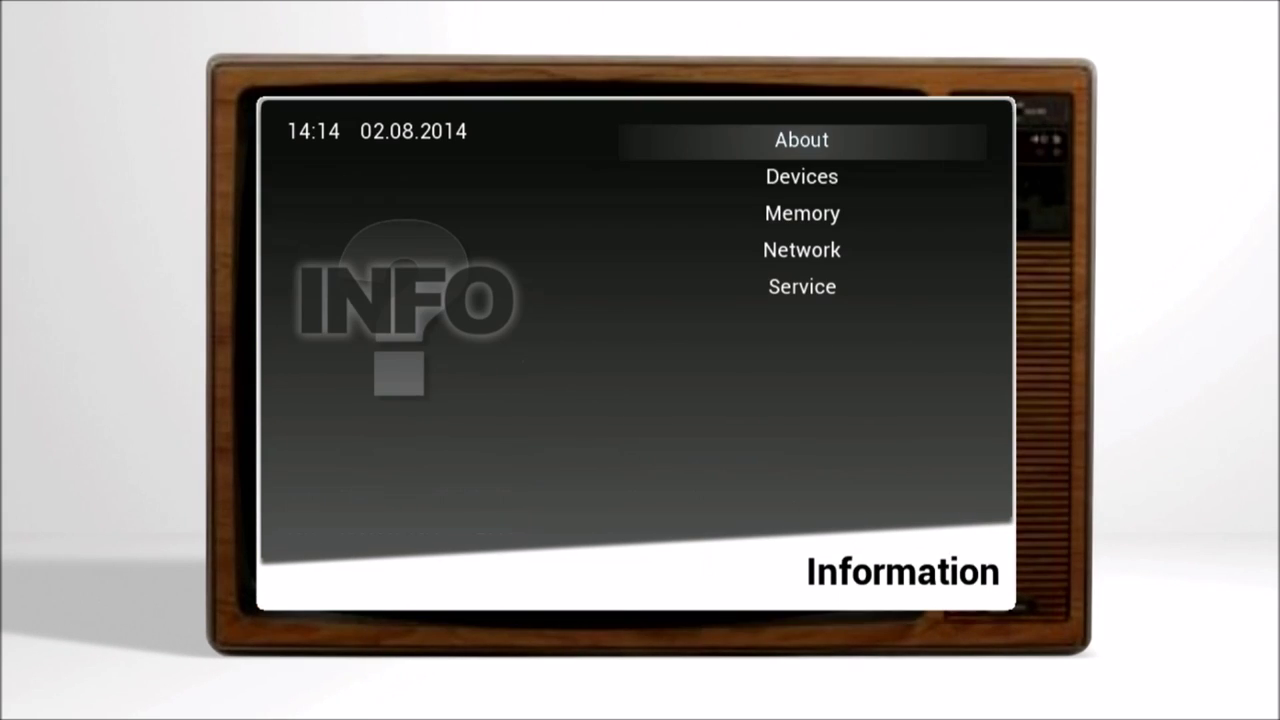
{"action": "key", "text": "Down"}
{"action": "key", "text": "Return"}
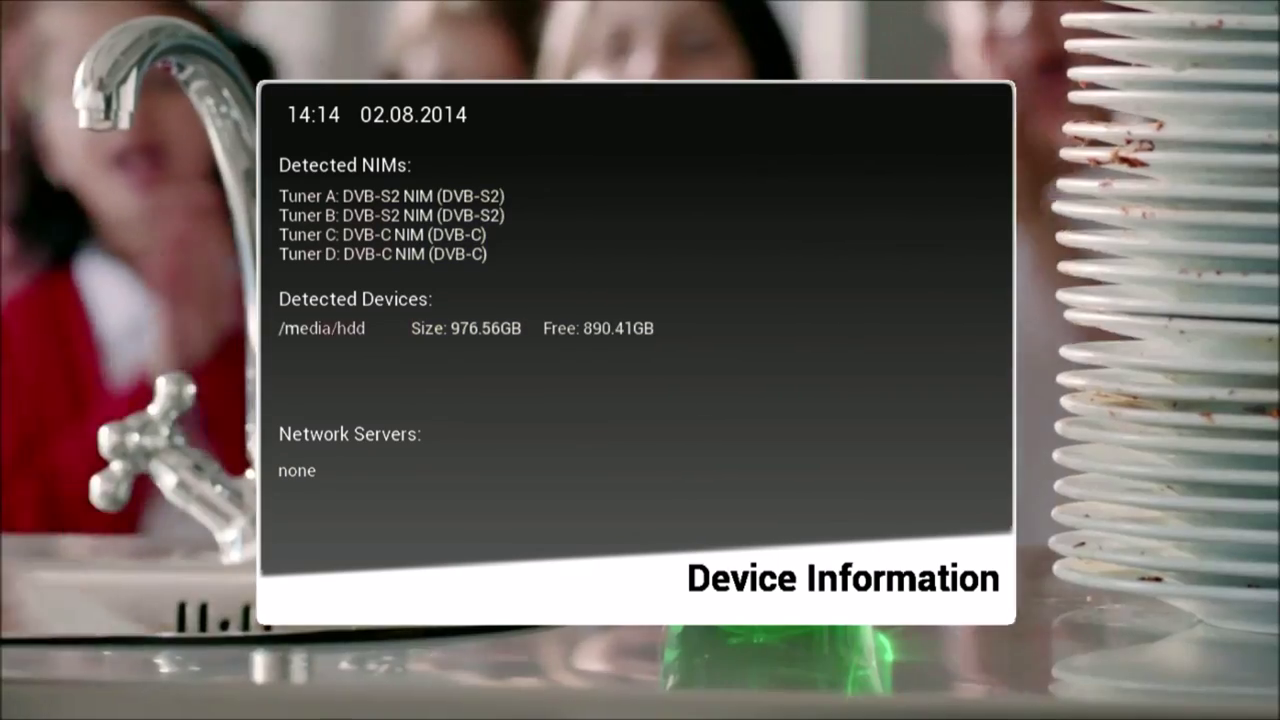
- View memory usage and the RTL 4 HD service details, then return to the Main menu
{"action": "key", "text": "Escape"}
{"action": "key", "text": "Down"}
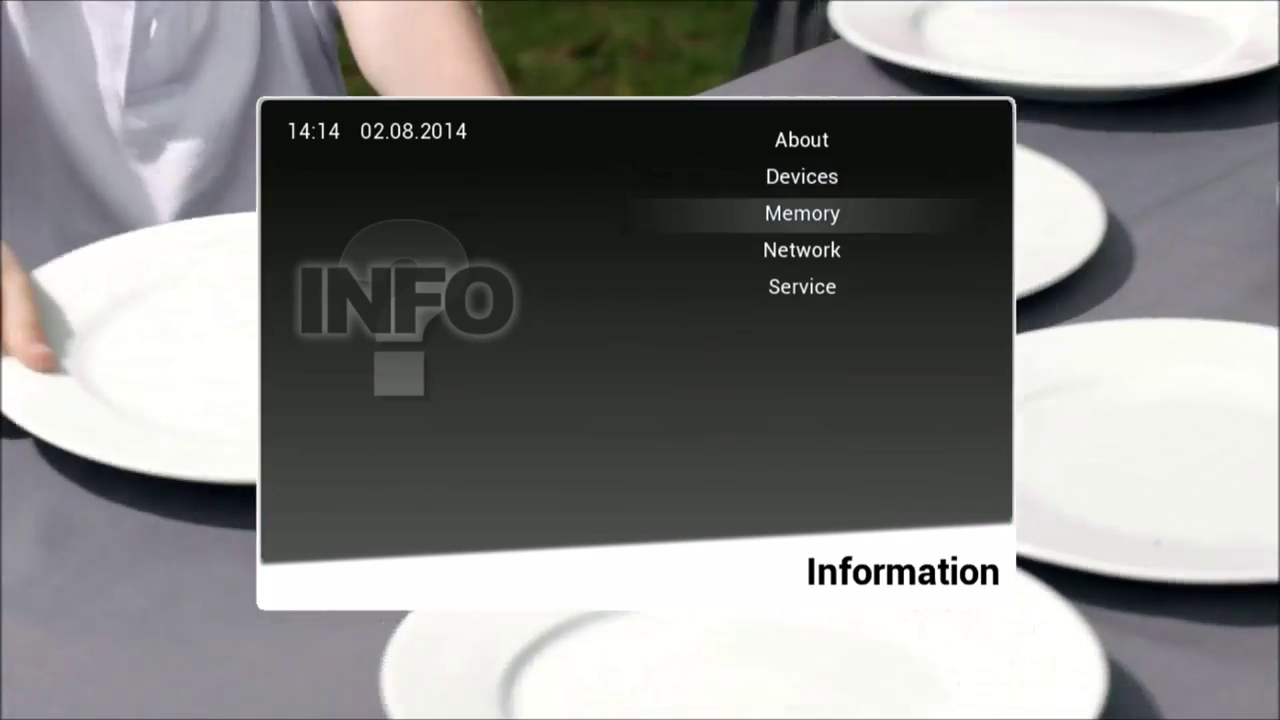
{"action": "key", "text": "Return"}
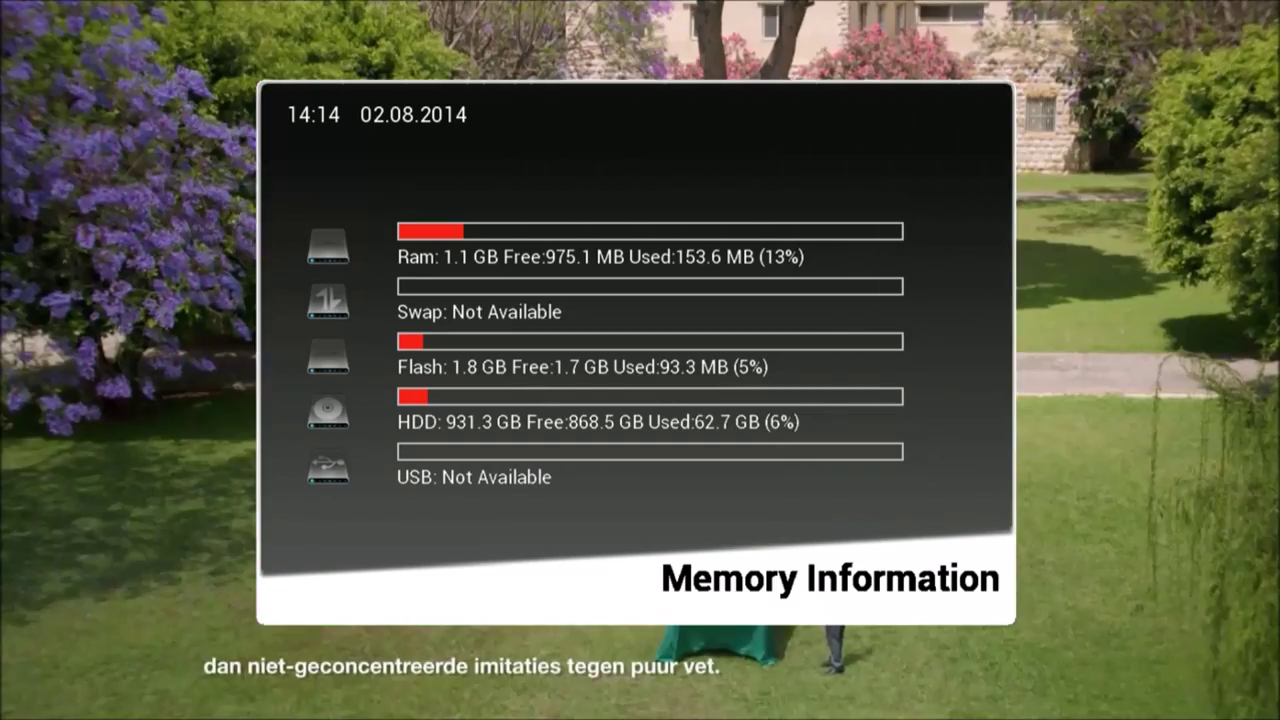
{"action": "key", "text": "Escape"}
{"action": "key", "text": "Down"}
{"action": "key", "text": "Down"}
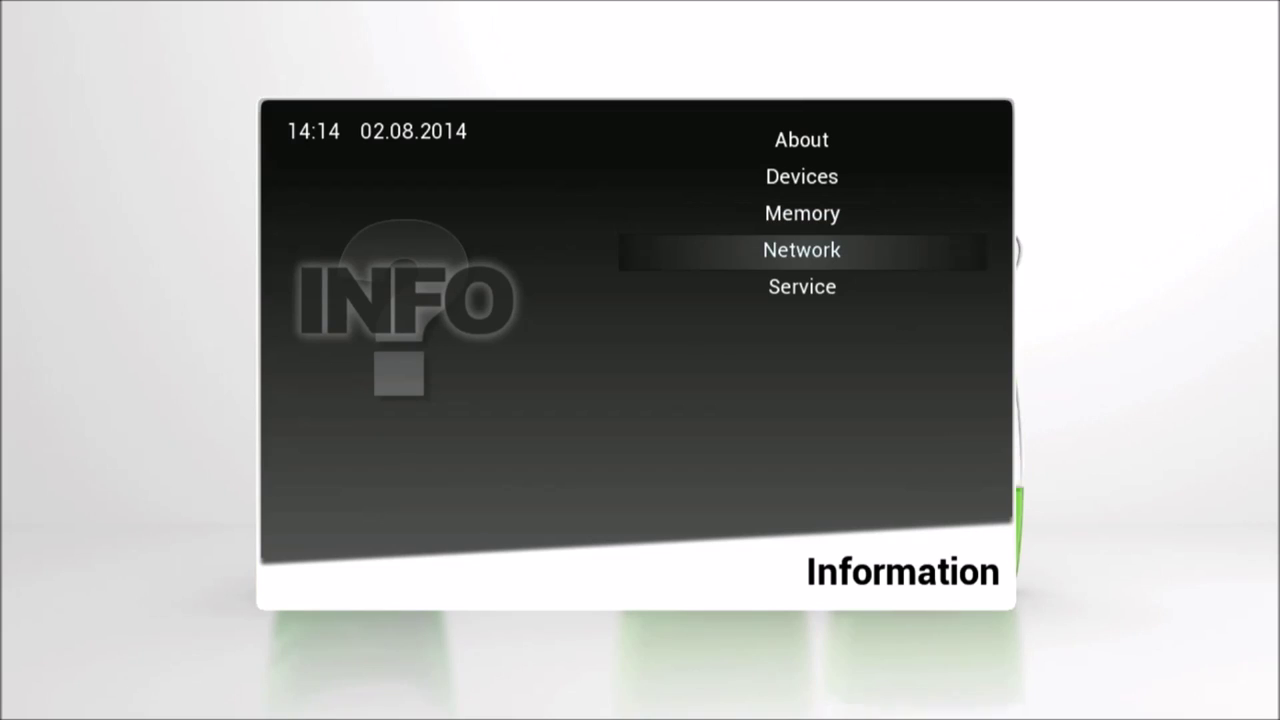
{"action": "key", "text": "Return"}
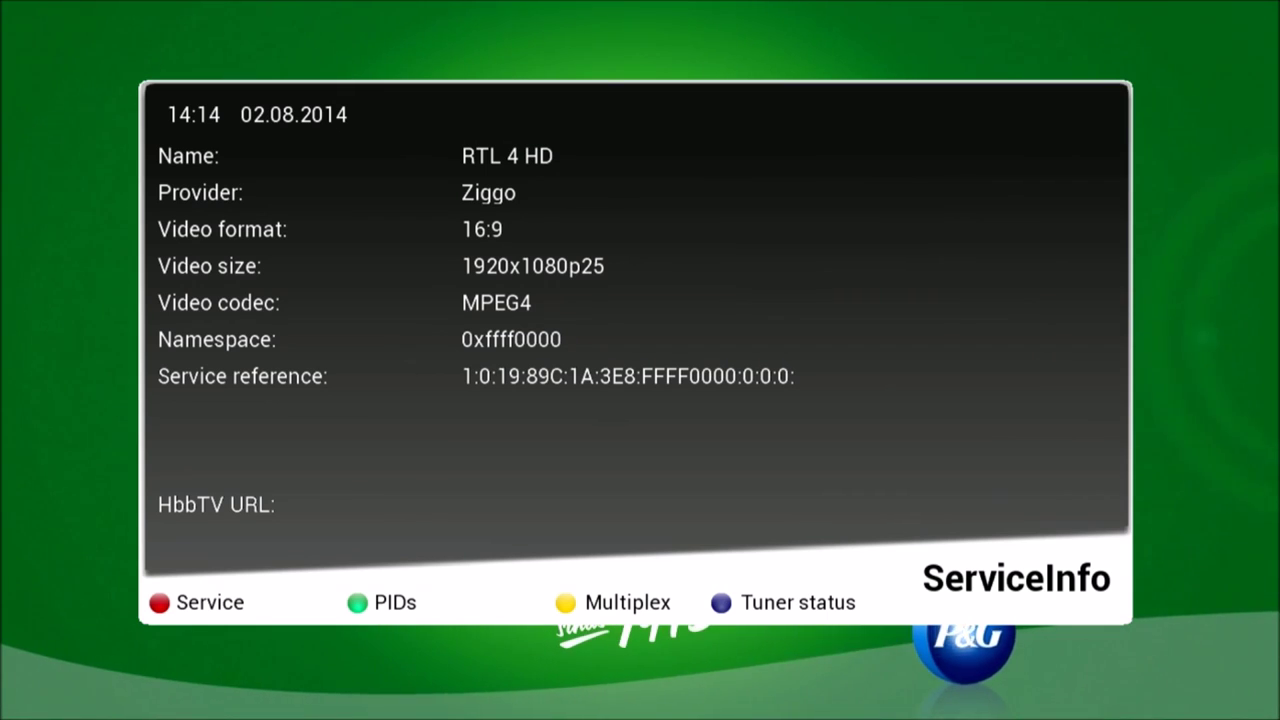
{"action": "key", "text": "Escape"}
{"action": "key", "text": "Escape"}
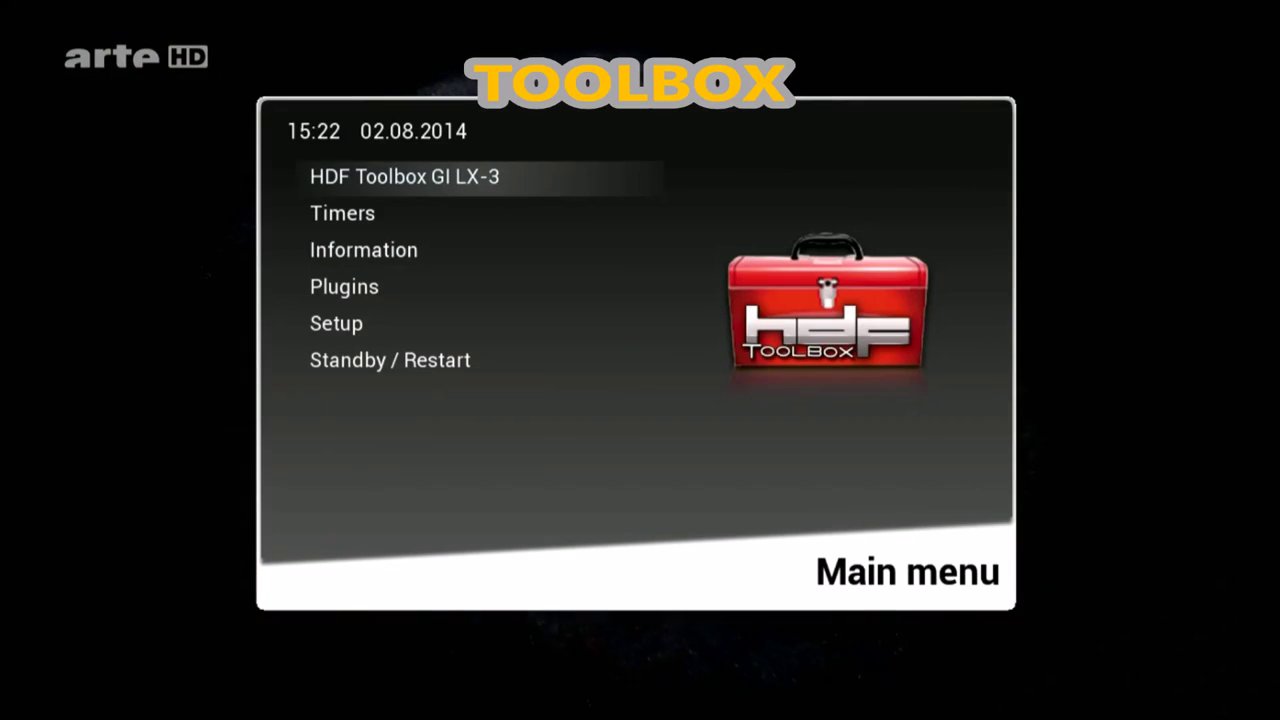
- In HDF Toolbox, glance at the plugin browser, then open Choose your Skin and preview MetrixHD and others
{"action": "key", "text": "Return"}
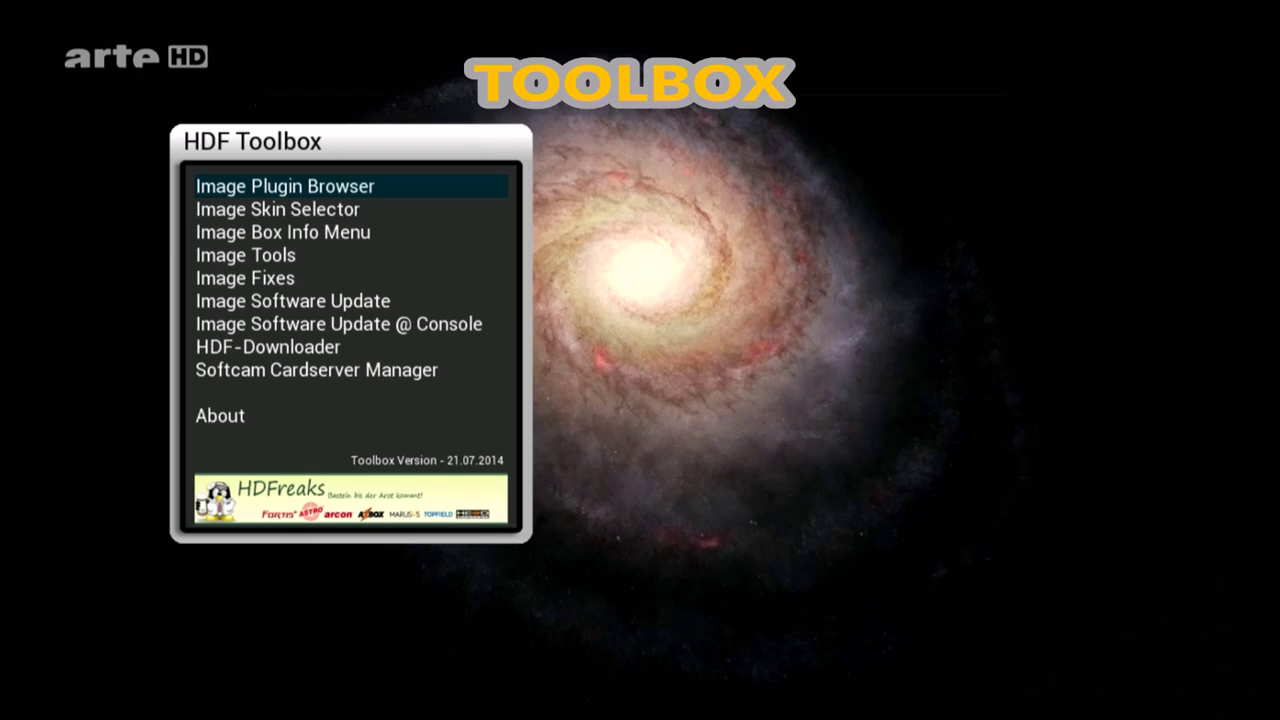
{"action": "key", "text": "Return"}
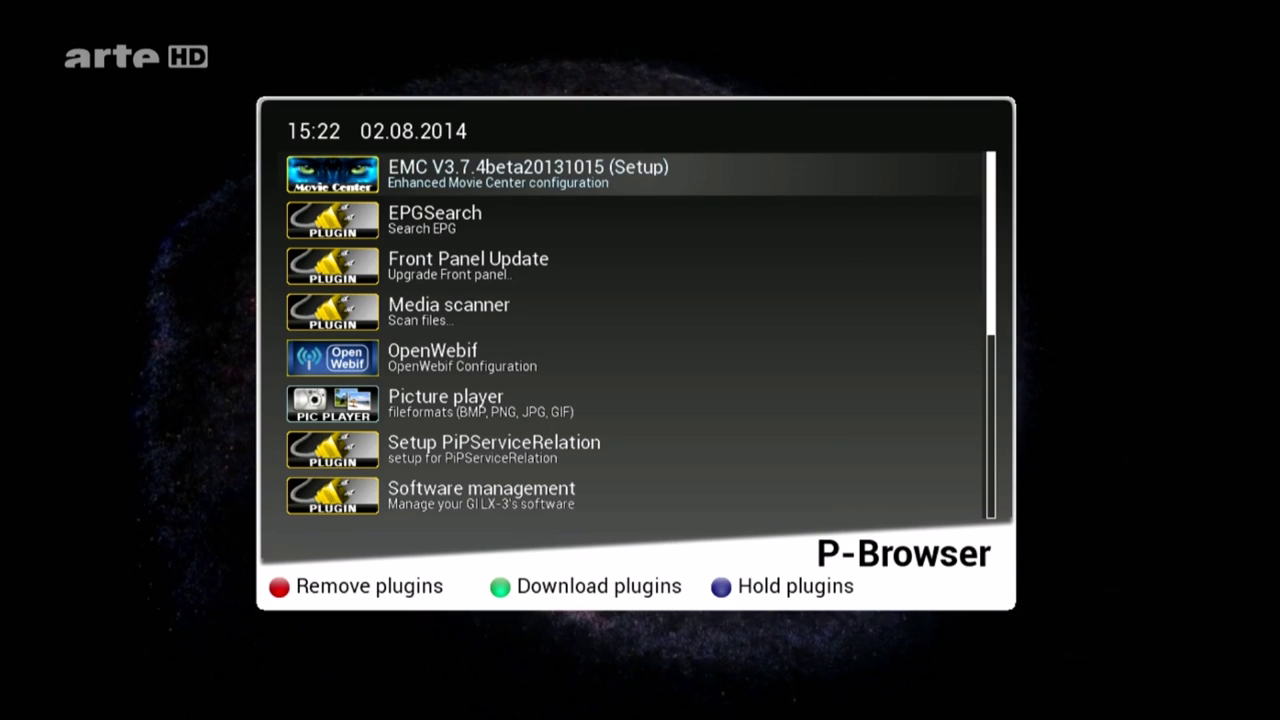
{"action": "key", "text": "Escape"}
{"action": "key", "text": "Down"}
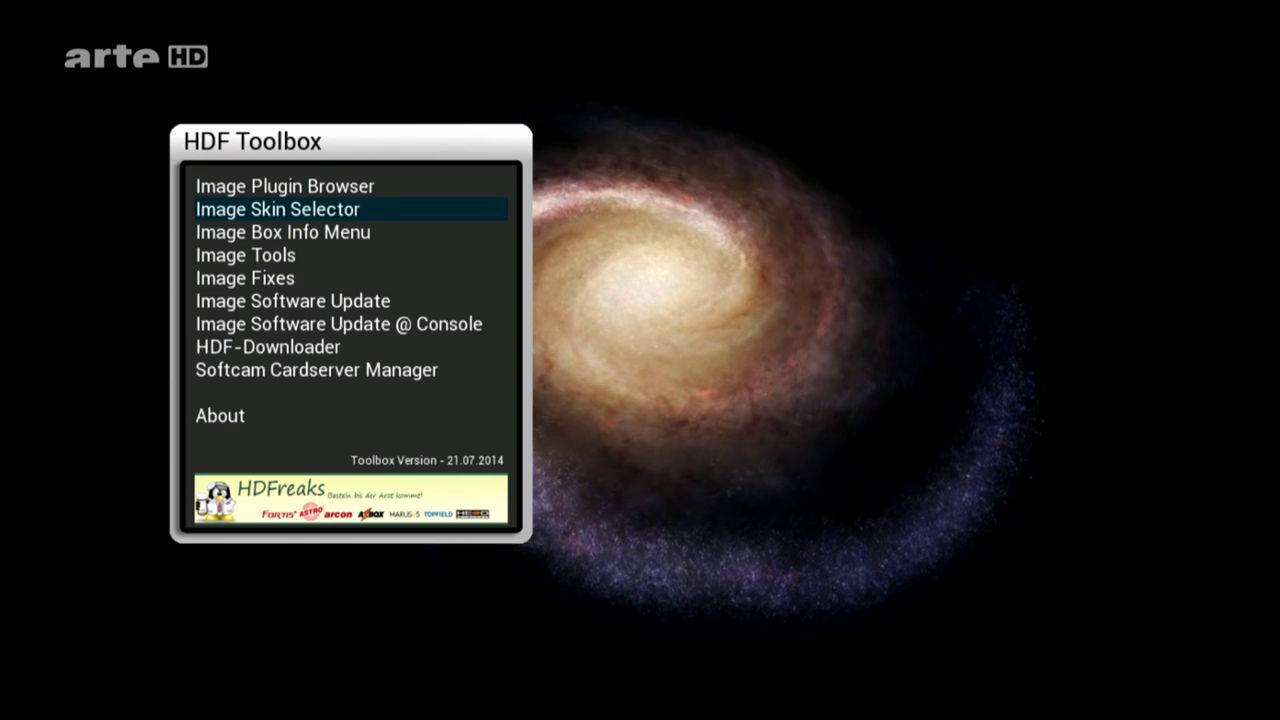
{"action": "key", "text": "Return"}
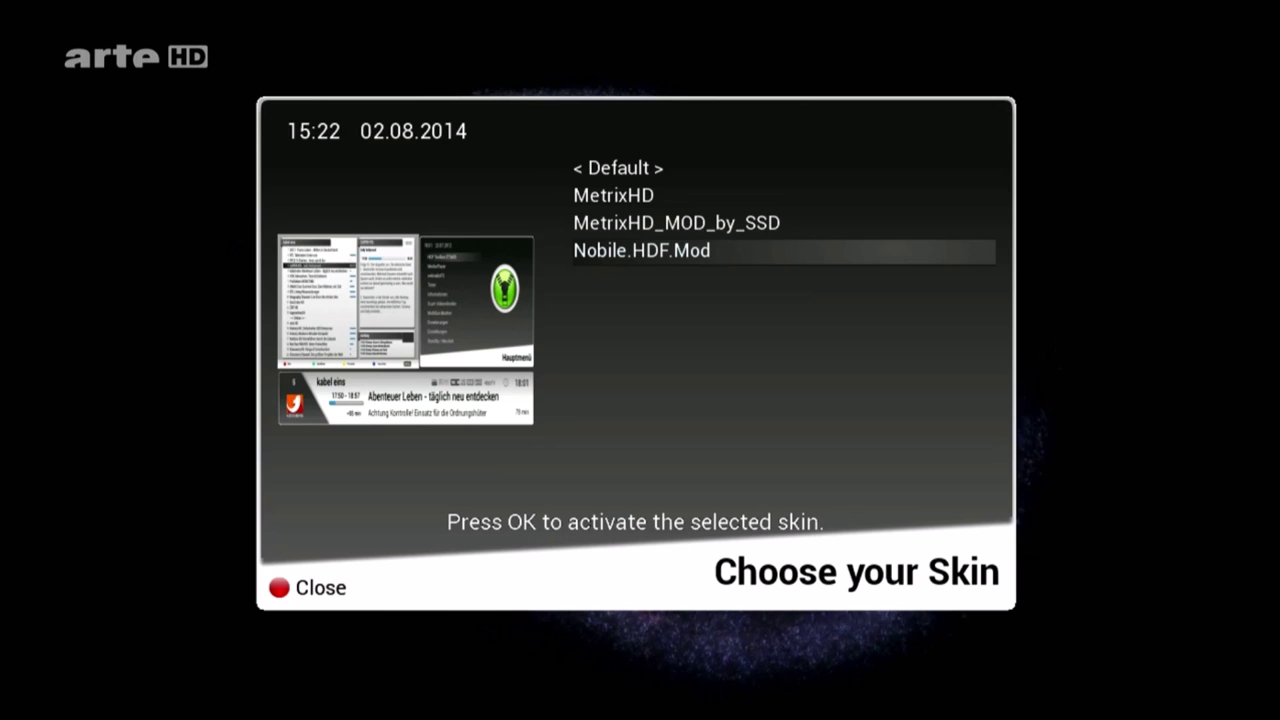
{"action": "key", "text": "Up"}
{"action": "key", "text": "Up"}
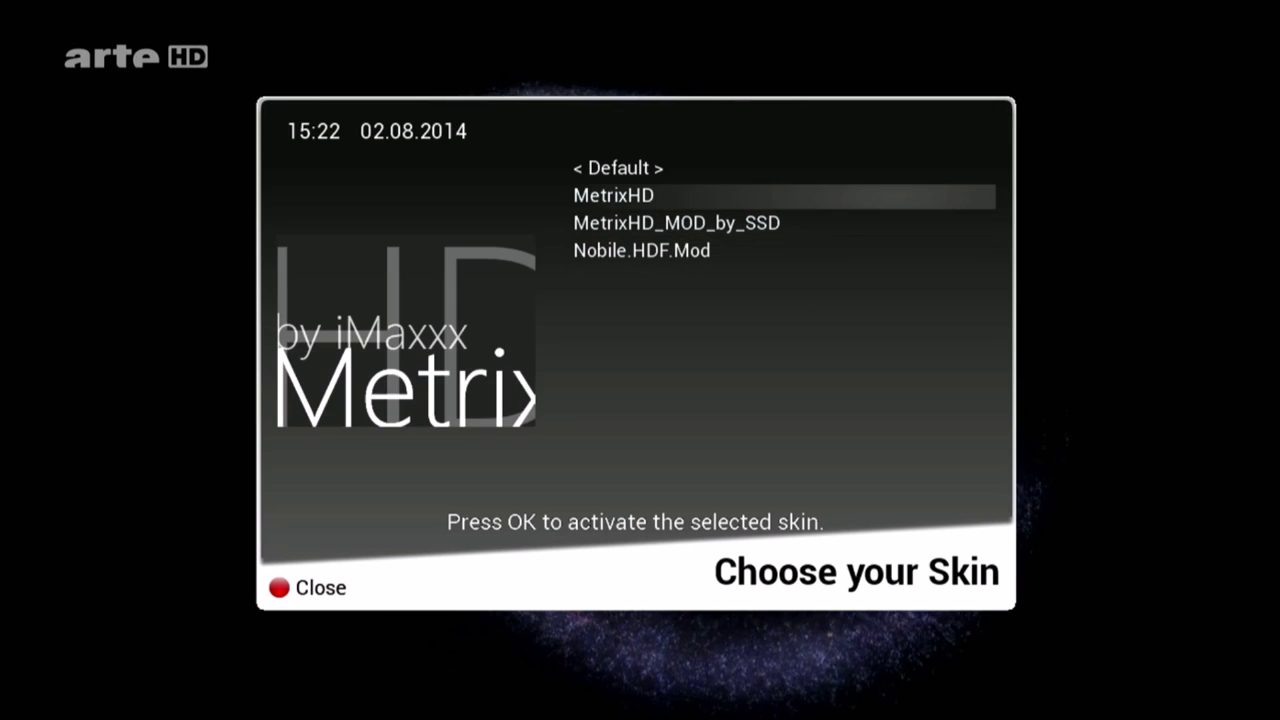
{"action": "key", "text": "Down"}
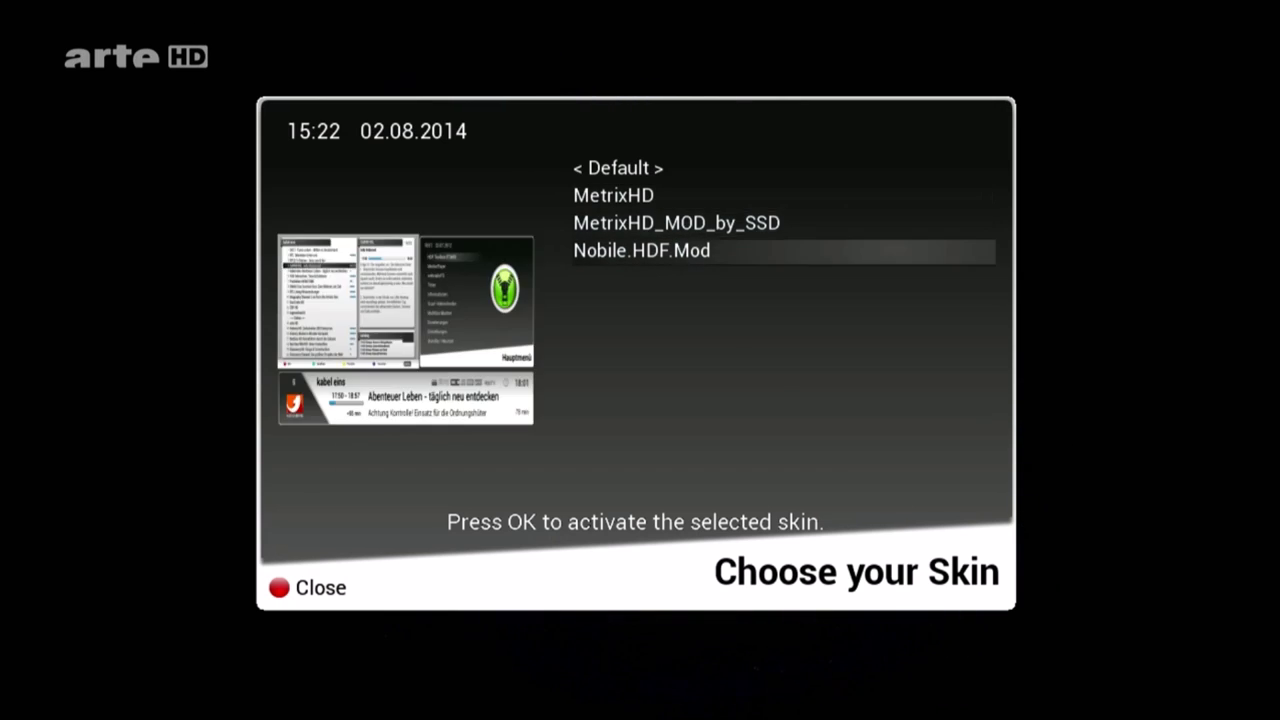
{"action": "key", "text": "Escape"}
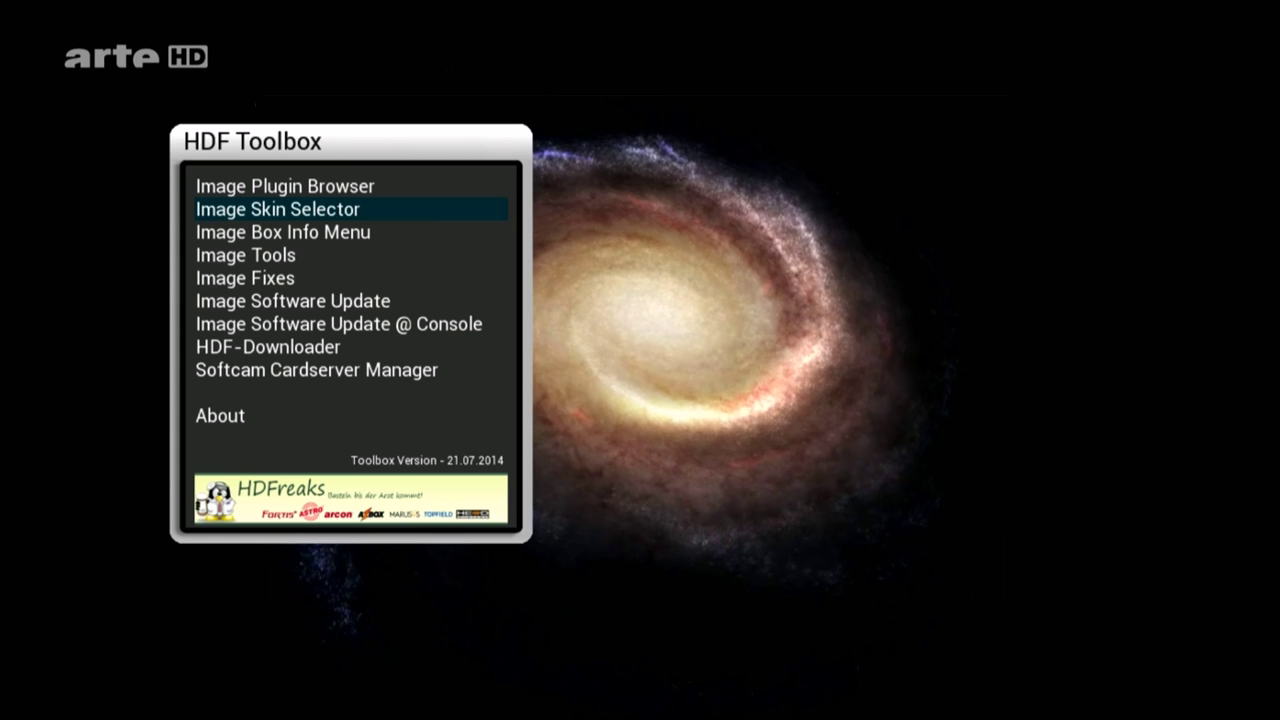
{"action": "key", "text": "Down"}
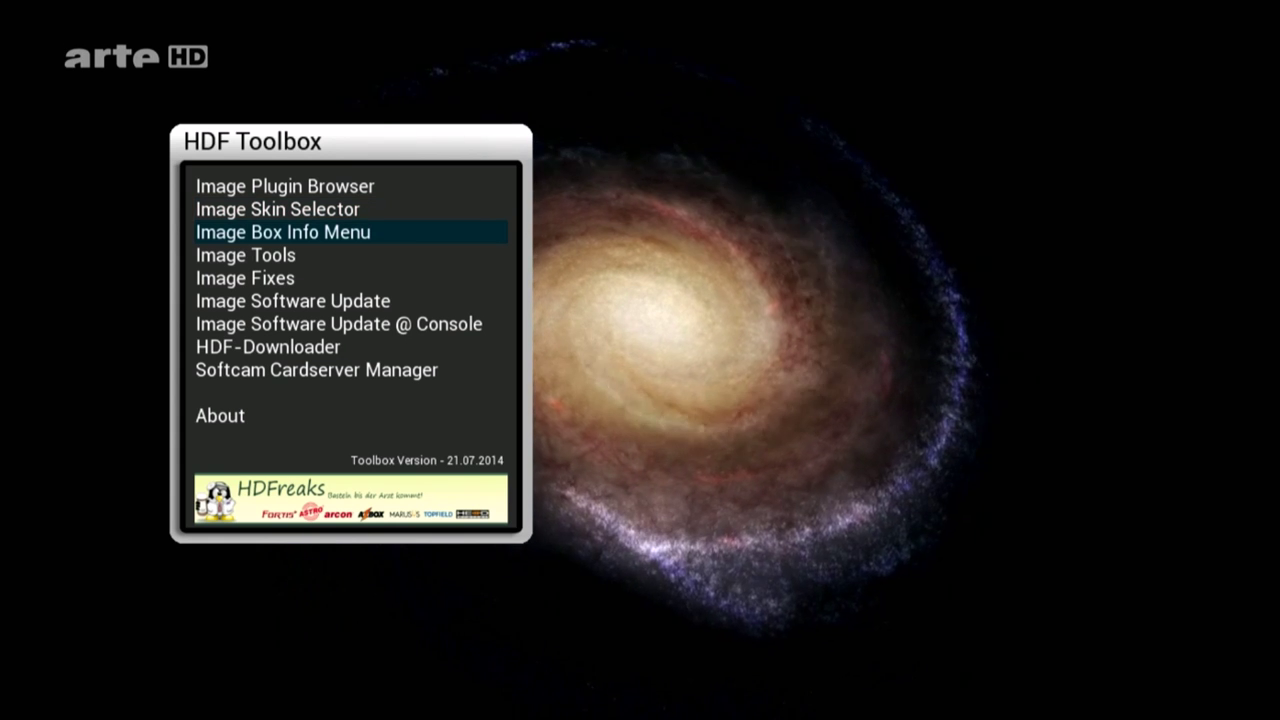
{"action": "key", "text": "Return"}
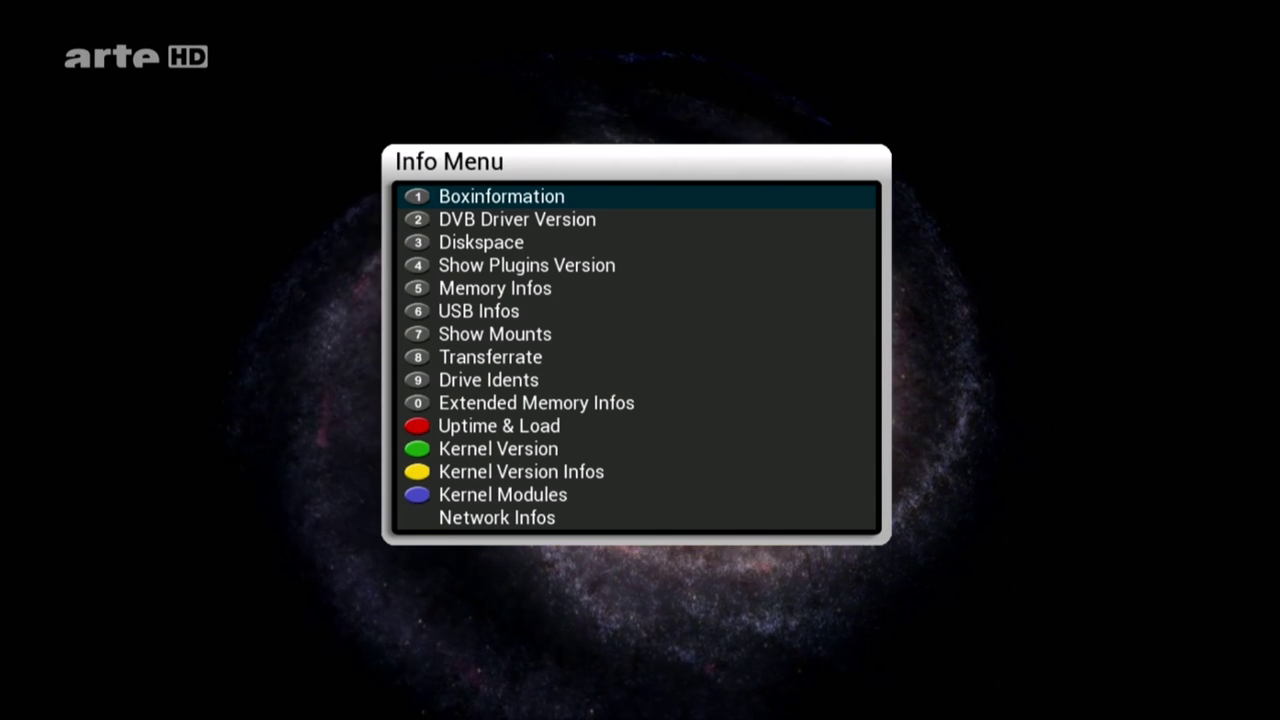
{"action": "key", "text": "Escape"}
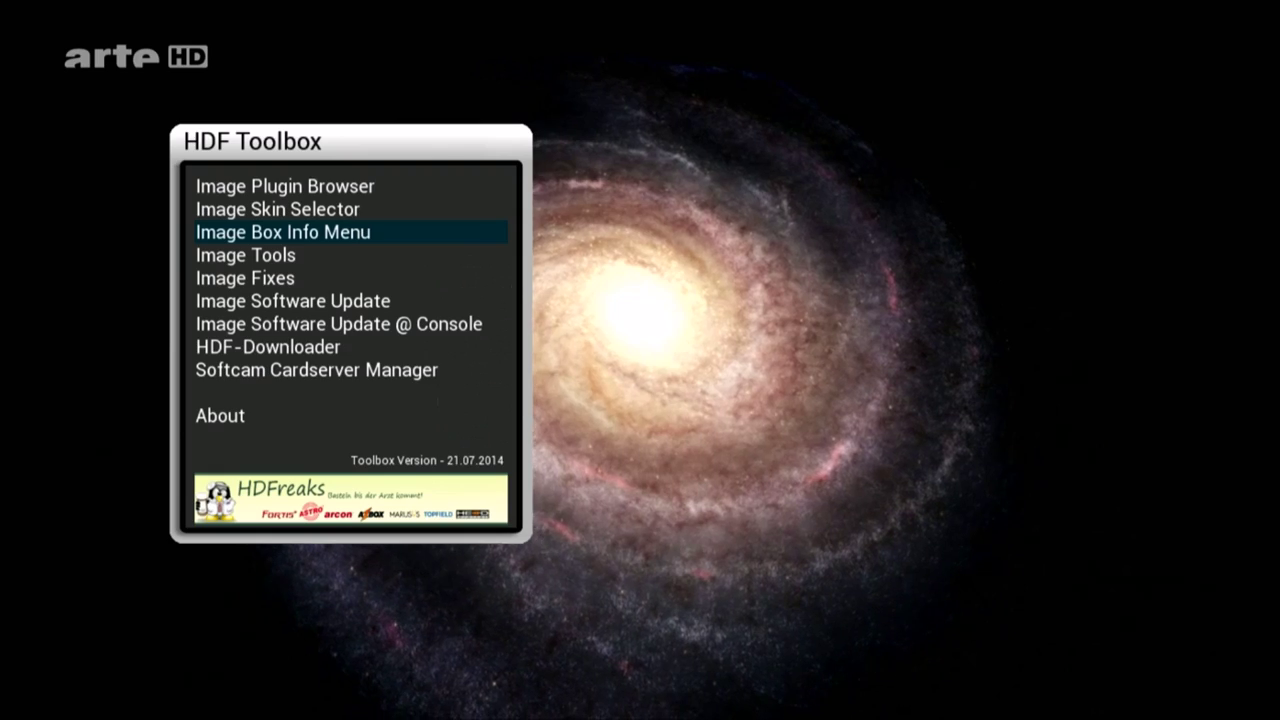
{"action": "key", "text": "Down"}
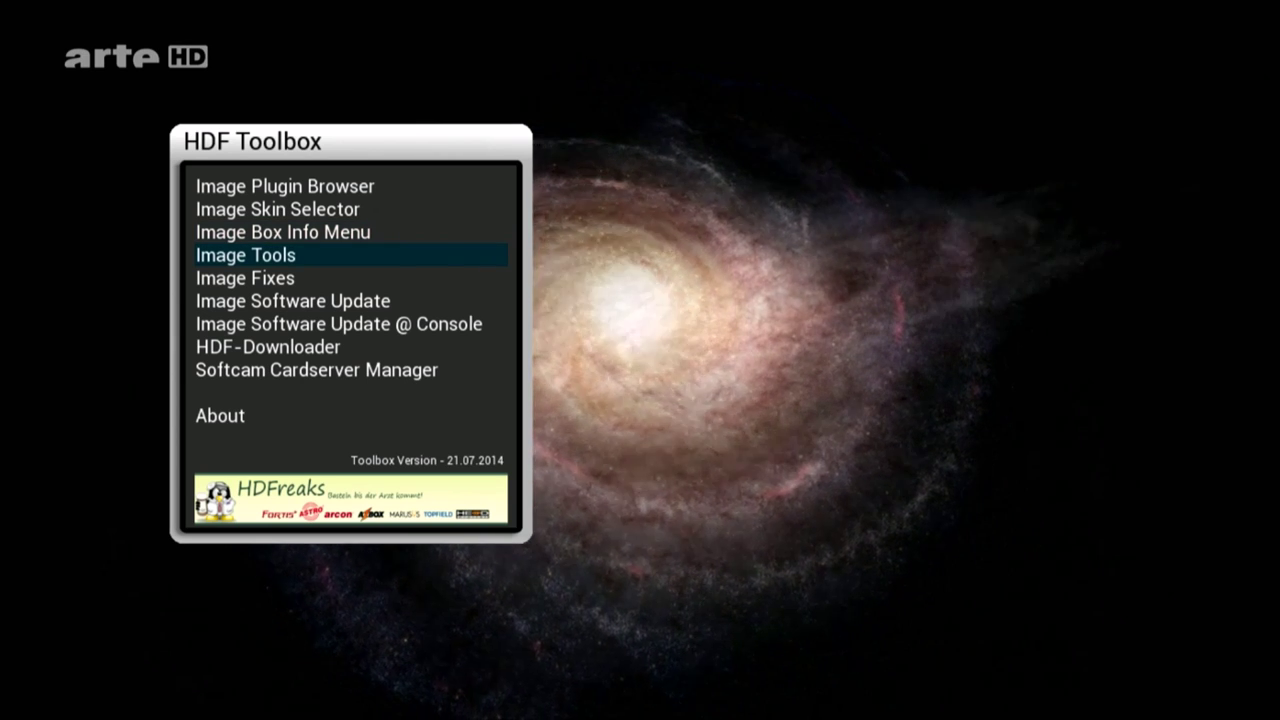
{"action": "key", "text": "Return"}
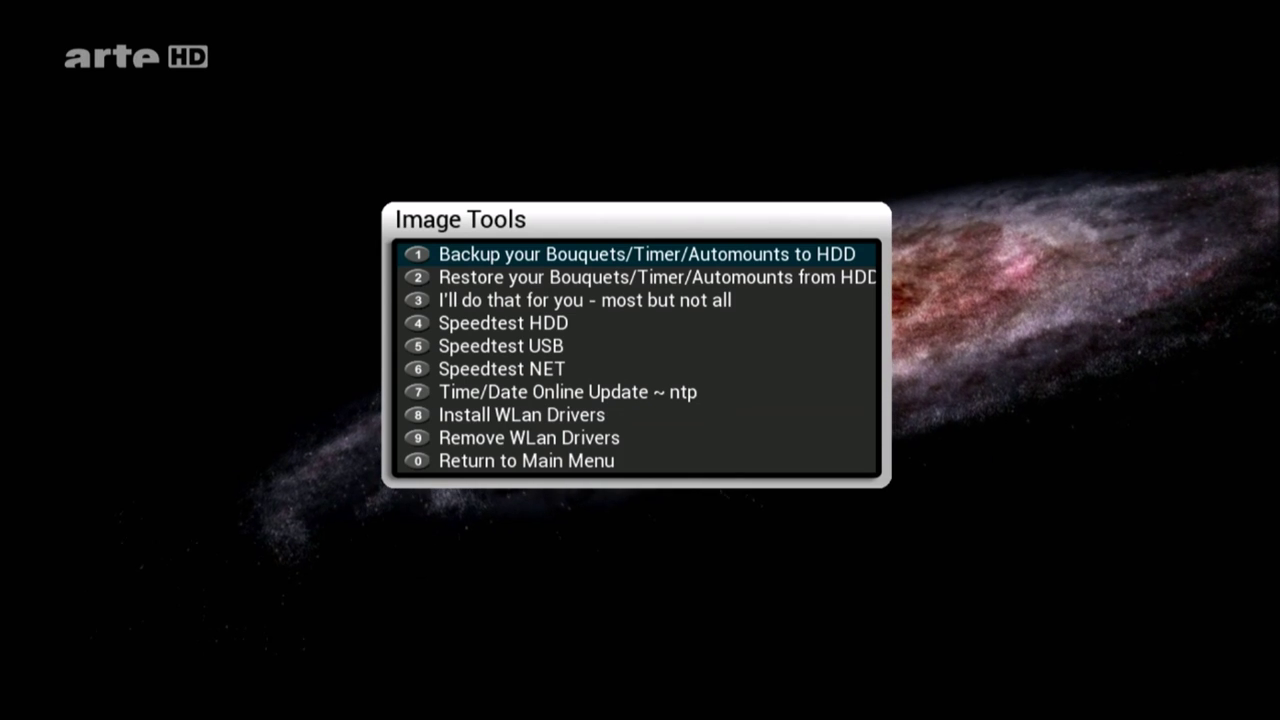
{"action": "key", "text": "Escape"}
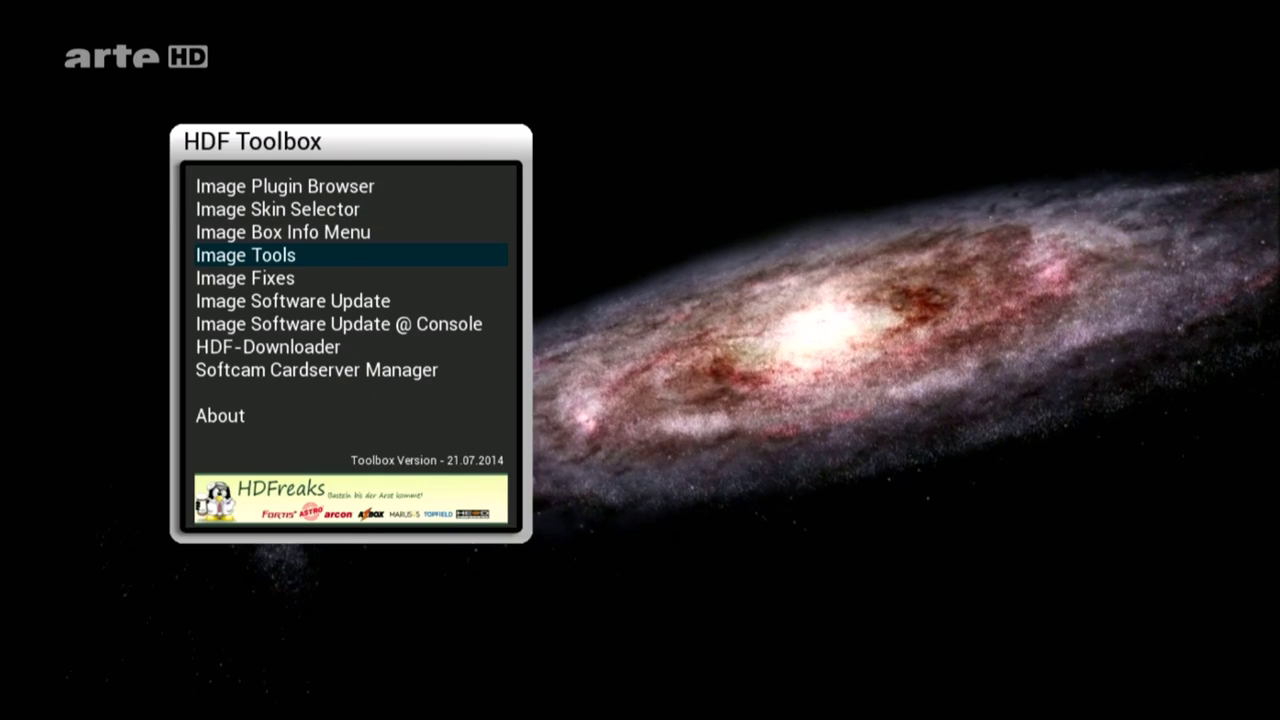
{"action": "key", "text": "Down"}
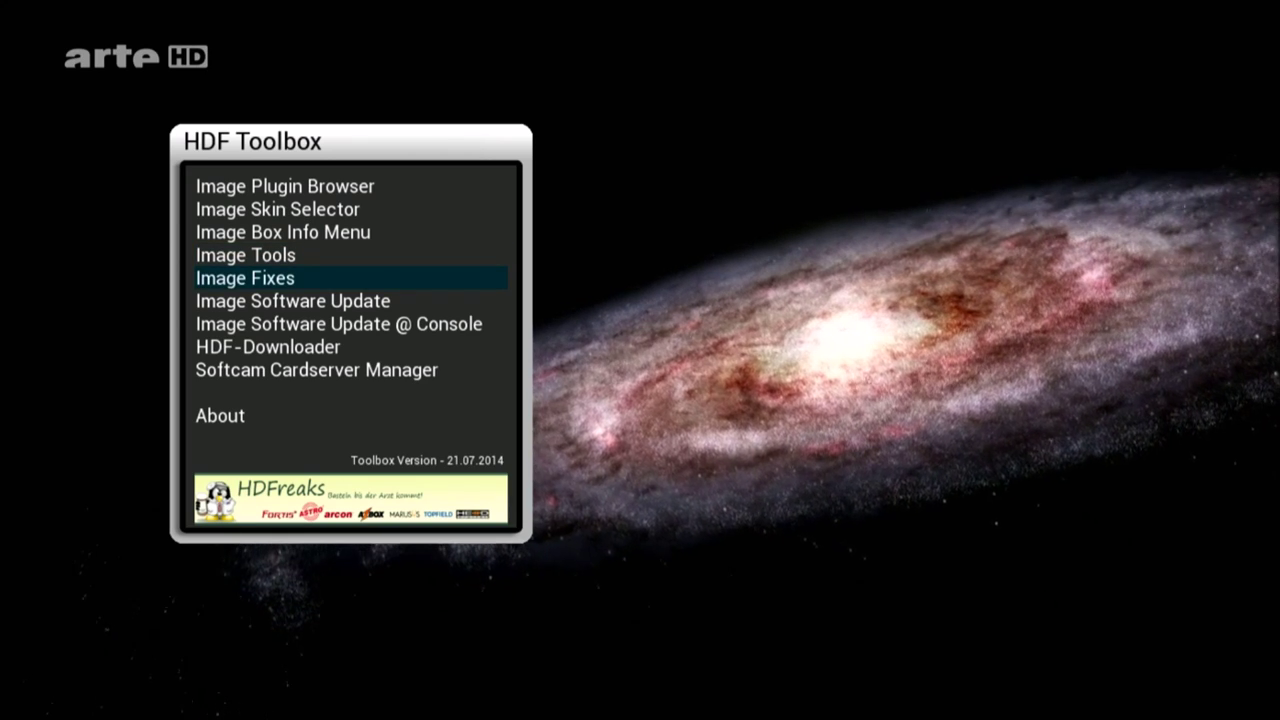
{"action": "key", "text": "Return"}
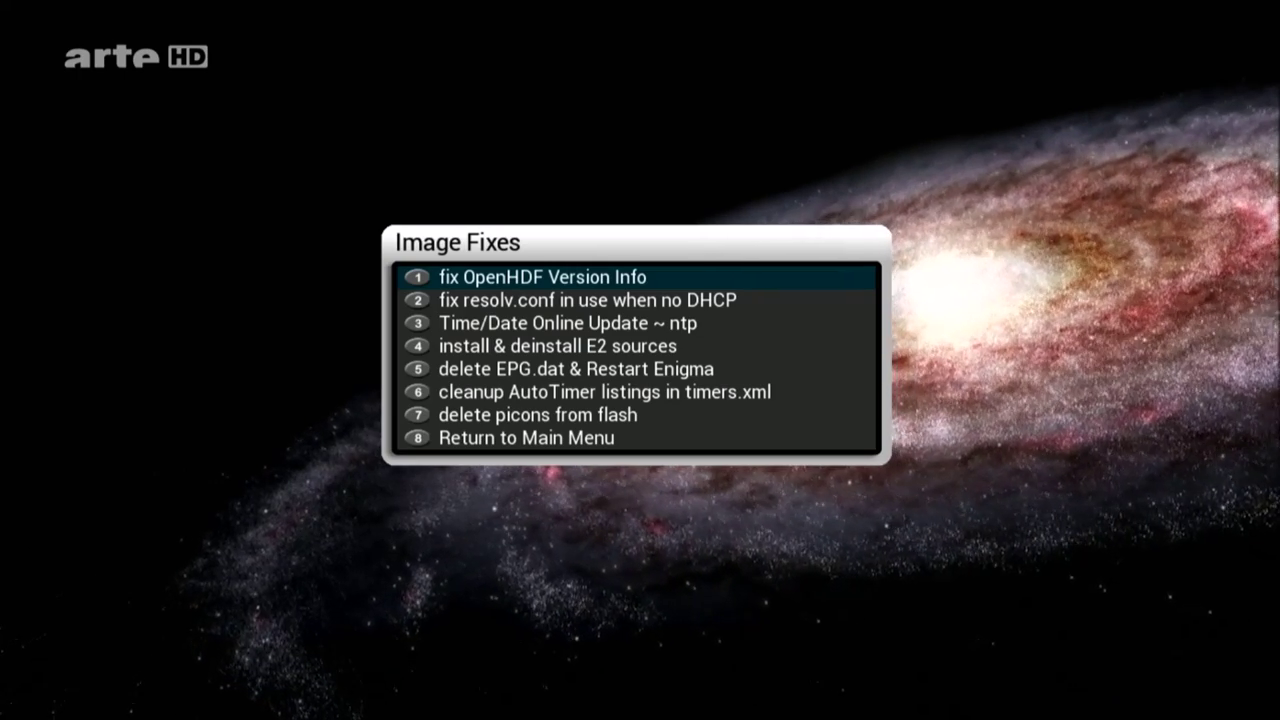
{"action": "key", "text": "Escape"}
{"action": "key", "text": "Down"}
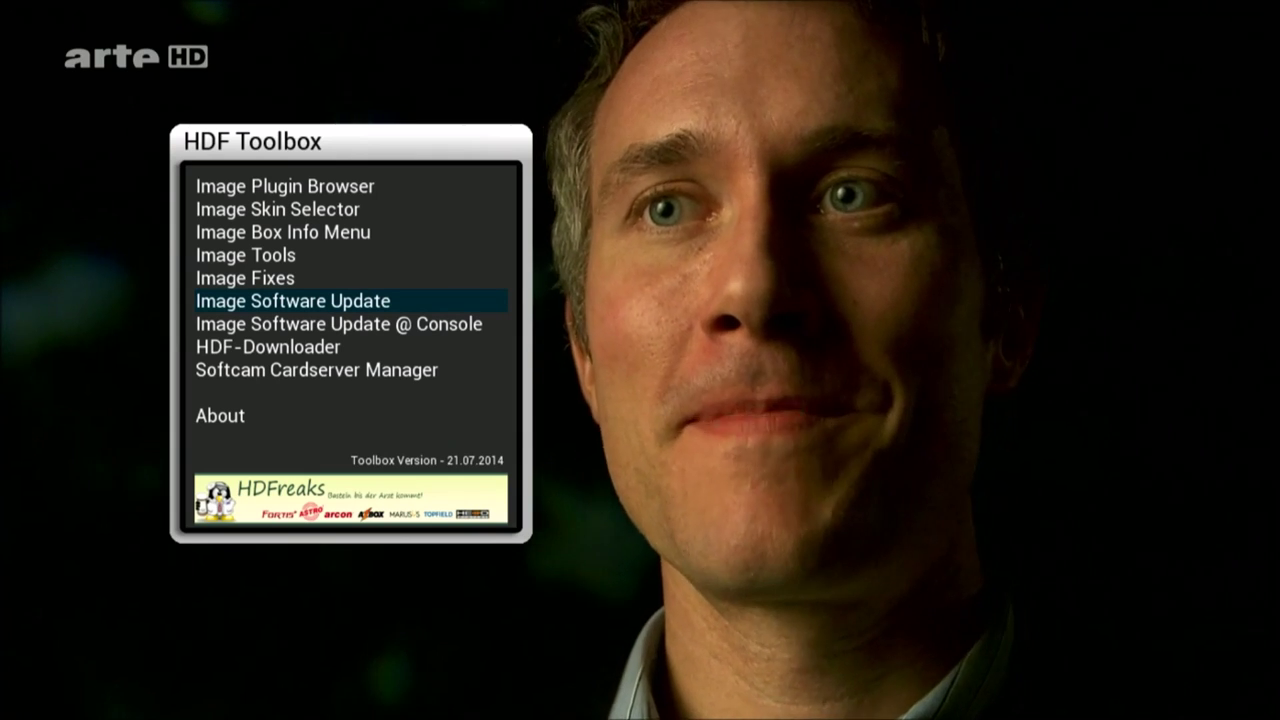
{"action": "key", "text": "Return"}
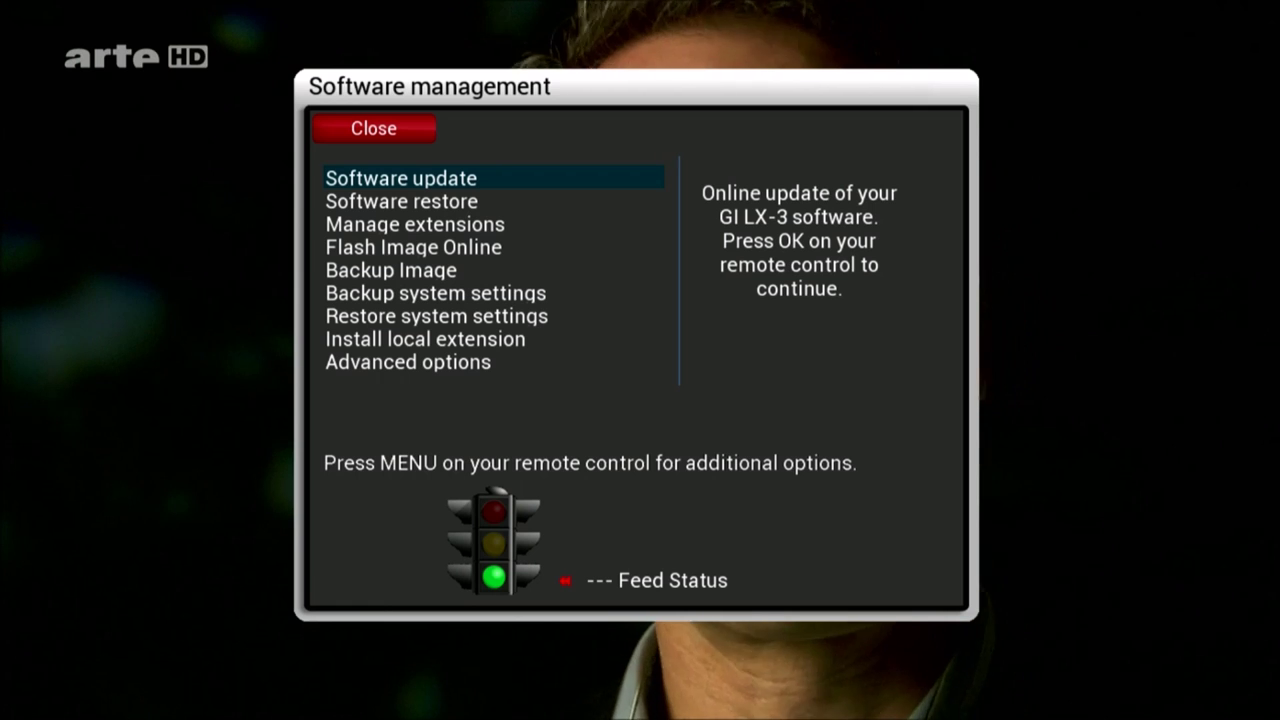
{"action": "key", "text": "Escape"}
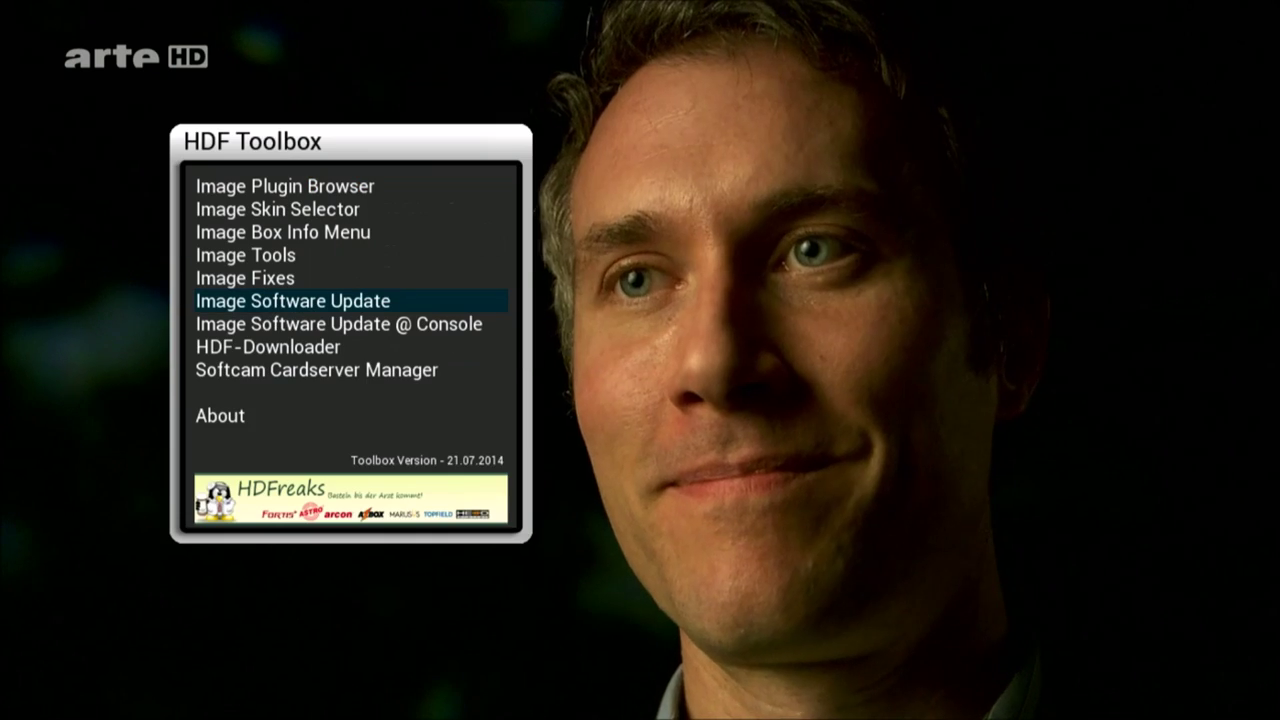
{"action": "key", "text": "Down"}
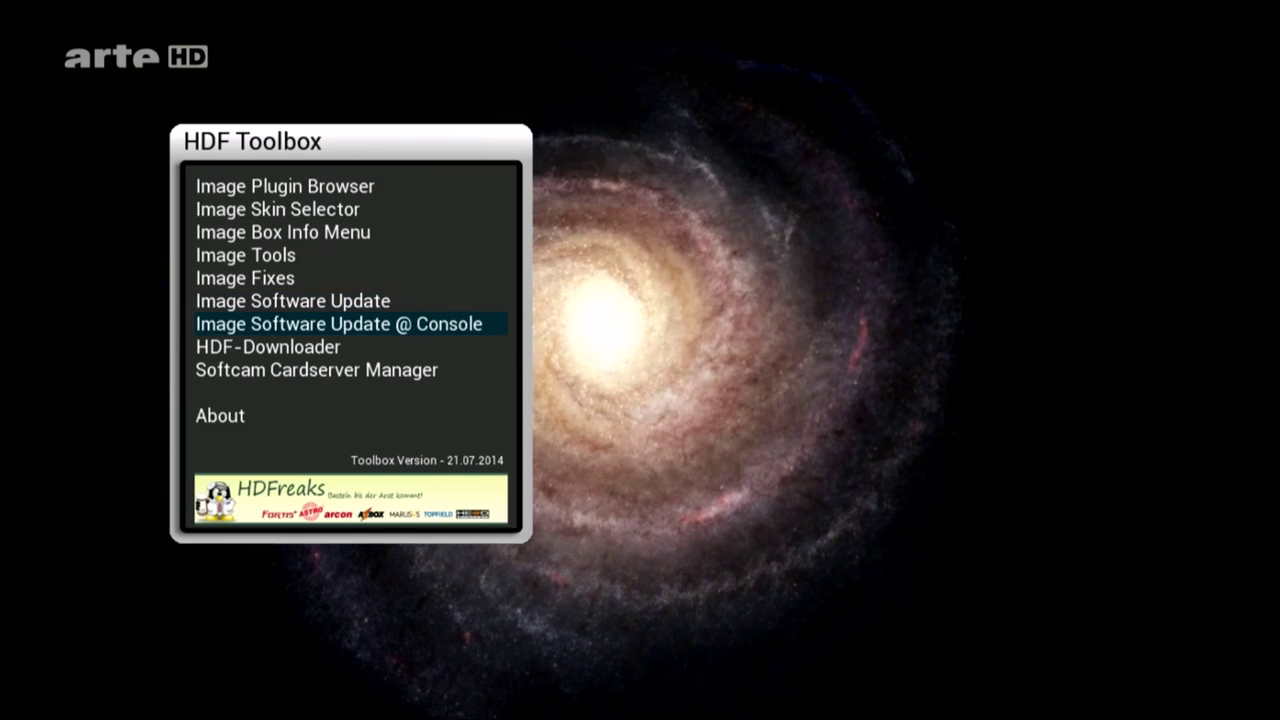
{"action": "key", "text": "Return"}
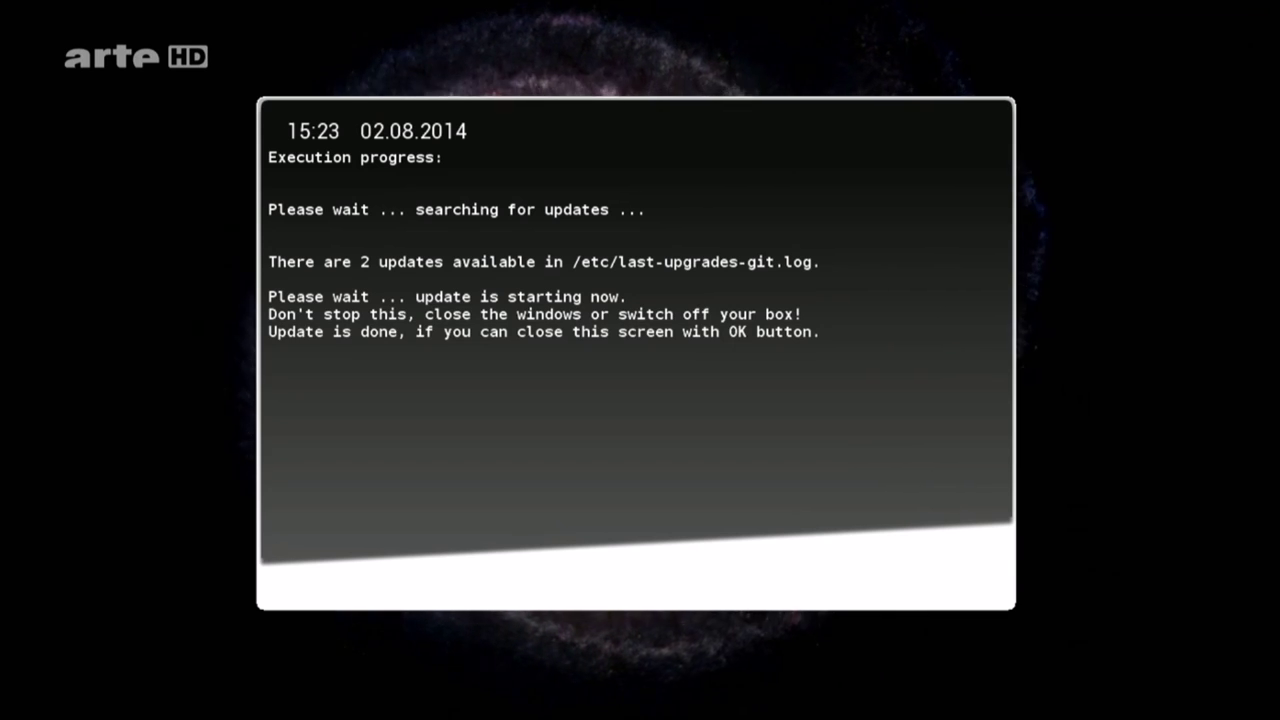
- Postpone the reboot after the console image update and close the finished console
{"action": "key", "text": "Return"}
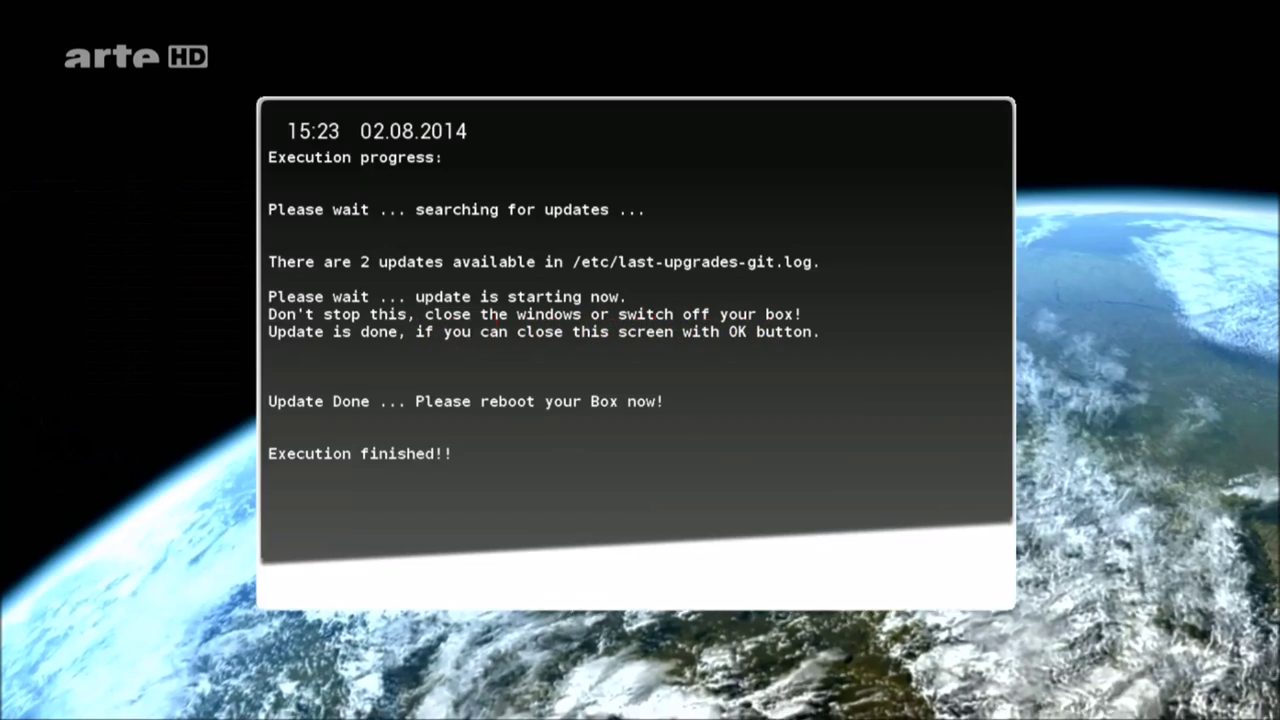
{"action": "key", "text": "Return"}
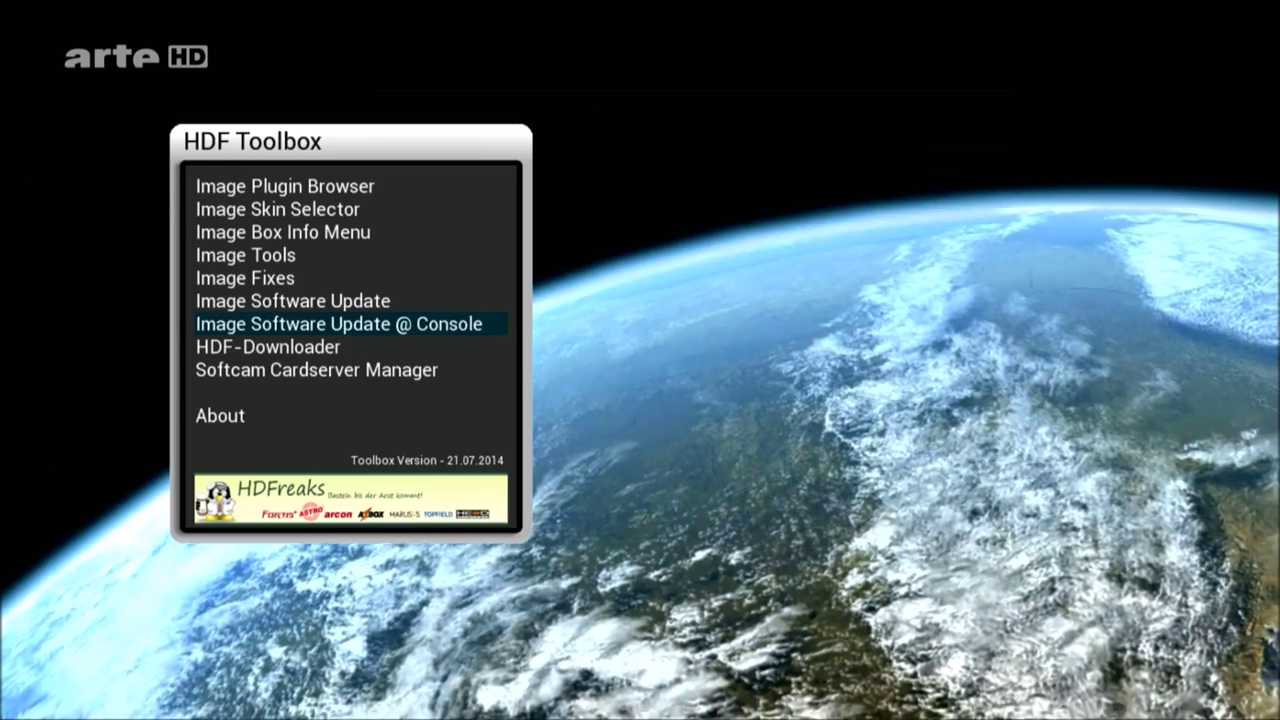
- Browse HDF-Downloader's softcam list, then open Softcam Cardserver Manager showing CCcam-230
{"action": "key", "text": "Down"}
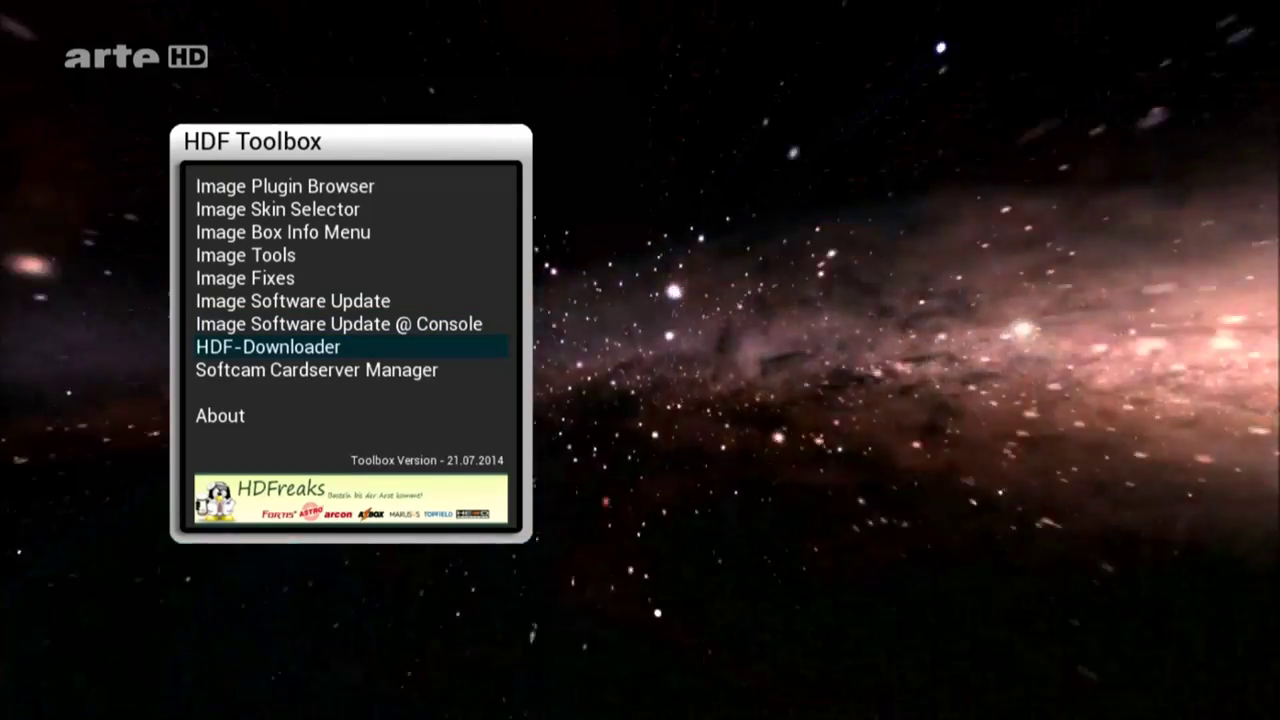
{"action": "key", "text": "Return"}
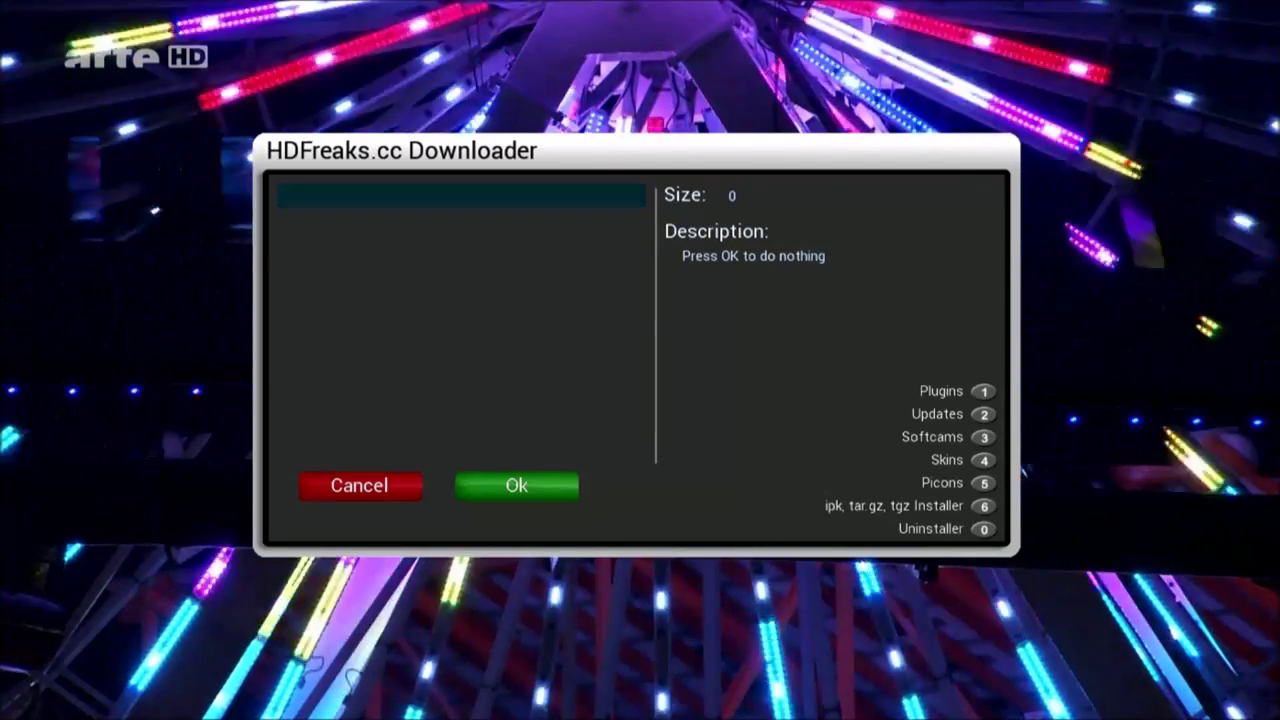
{"action": "key", "text": "3"}
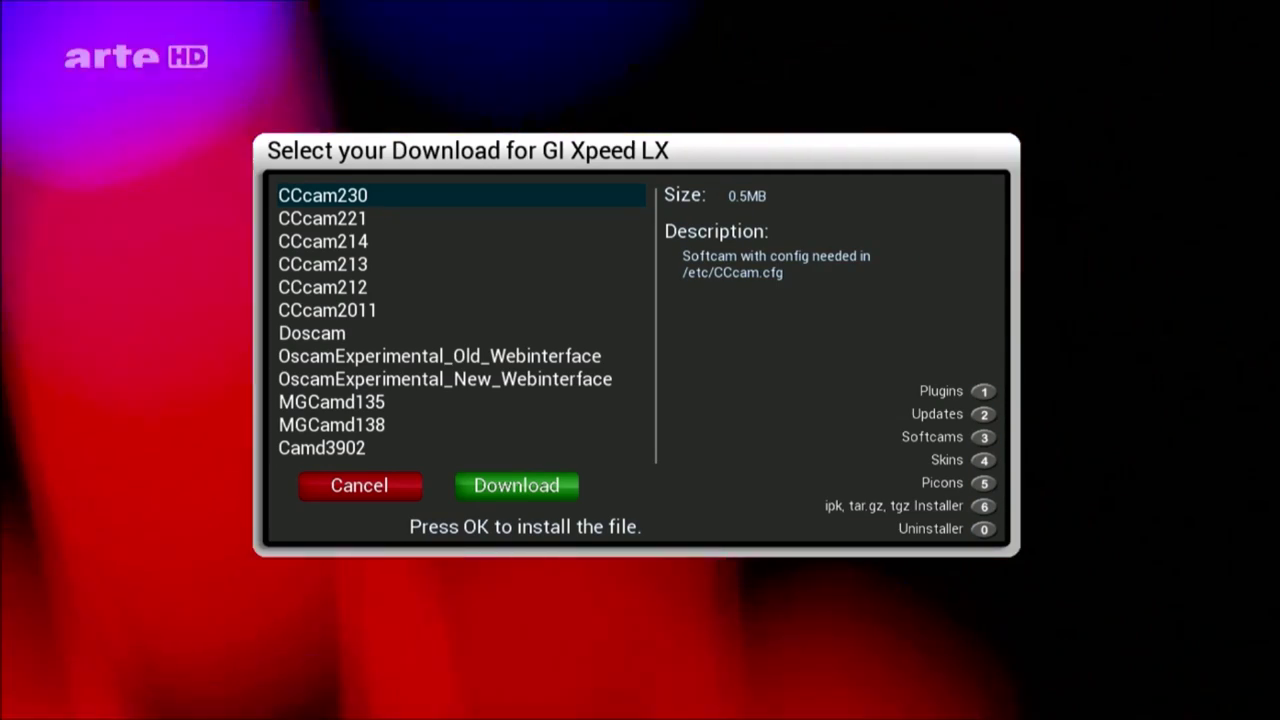
{"action": "key", "text": "Down"}
{"action": "key", "text": "Down"}
{"action": "key", "text": "Down"}
{"action": "key", "text": "Down"}
{"action": "key", "text": "Down"}
{"action": "key", "text": "Down"}
{"action": "key", "text": "Down"}
{"action": "key", "text": "Down"}
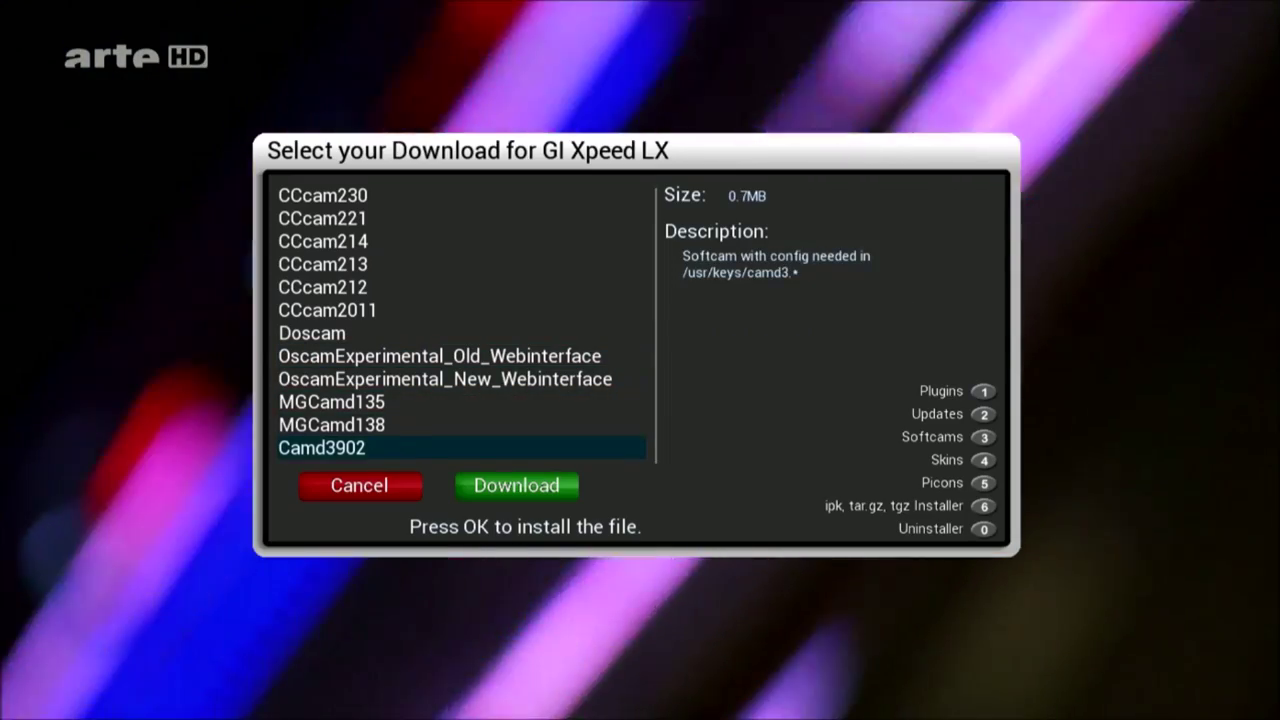
{"action": "key", "text": "Down"}
{"action": "key", "text": "Down"}
{"action": "key", "text": "Down"}
{"action": "key", "text": "Down"}
{"action": "key", "text": "Down"}
{"action": "key", "text": "Down"}
{"action": "key", "text": "Down"}
{"action": "key", "text": "Down"}
{"action": "key", "text": "Down"}
{"action": "key", "text": "Down"}
{"action": "key", "text": "Down"}
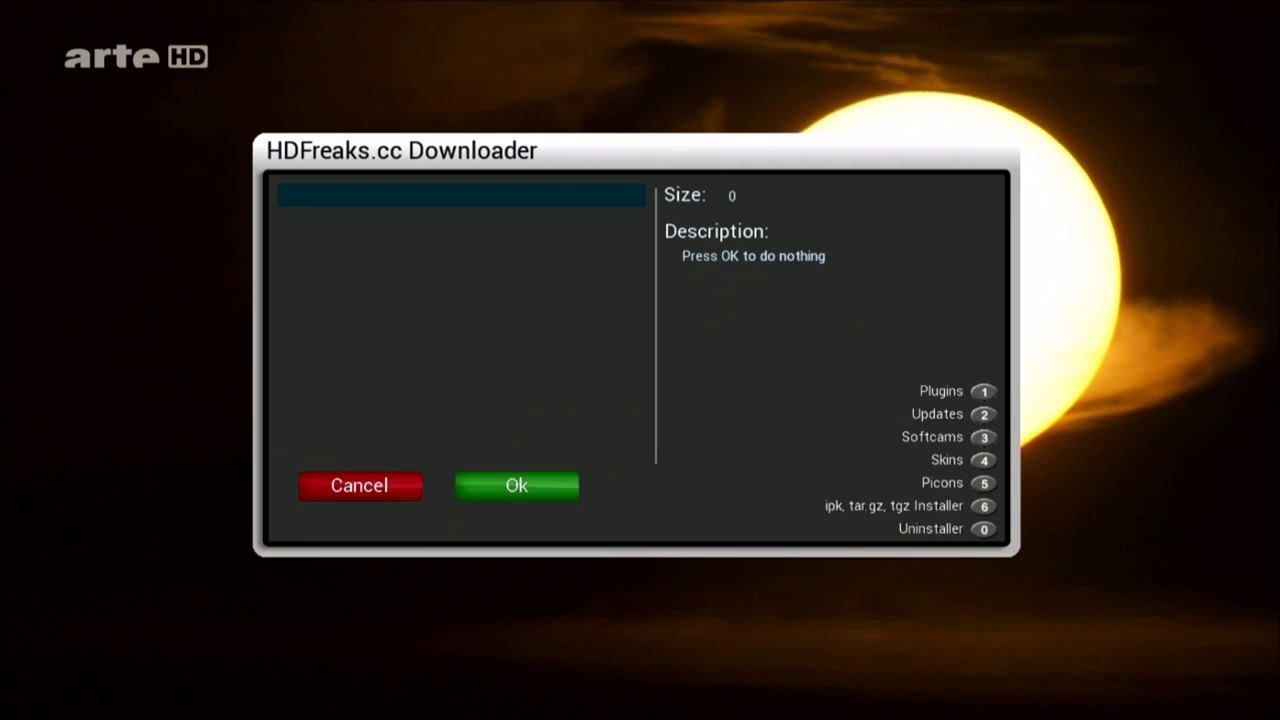
{"action": "key", "text": "Escape"}
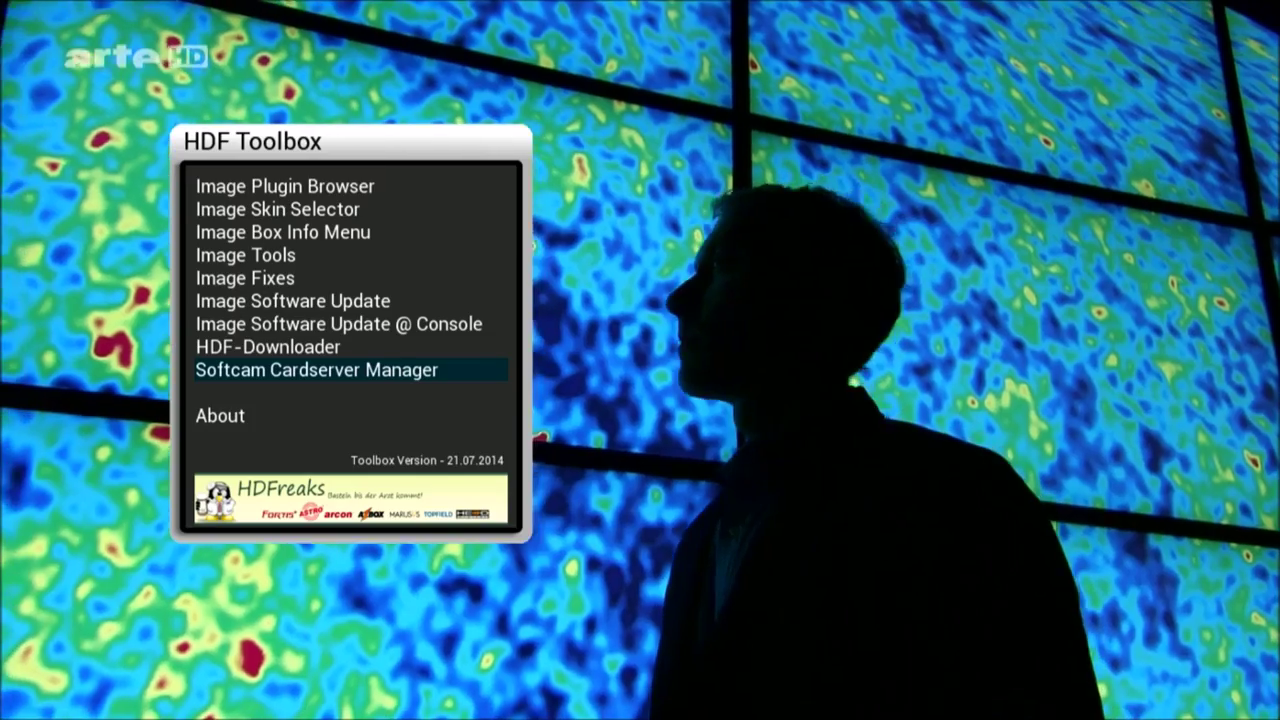
{"action": "key", "text": "Return"}
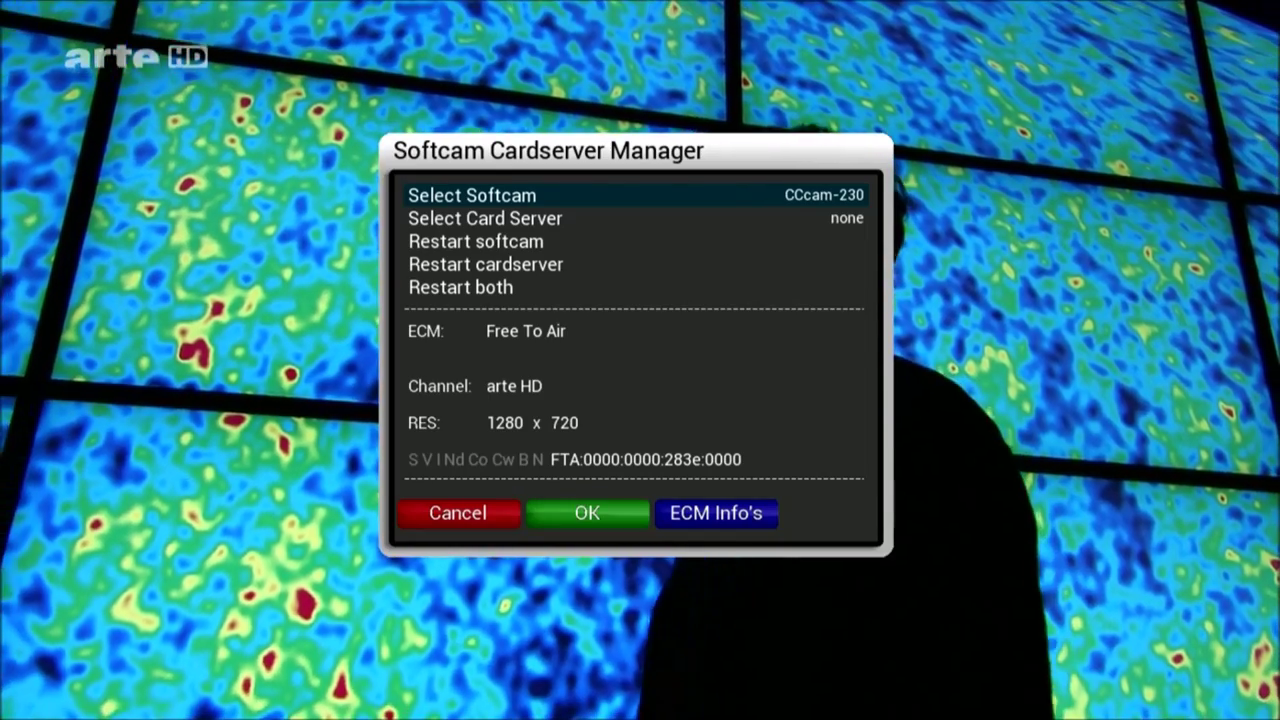